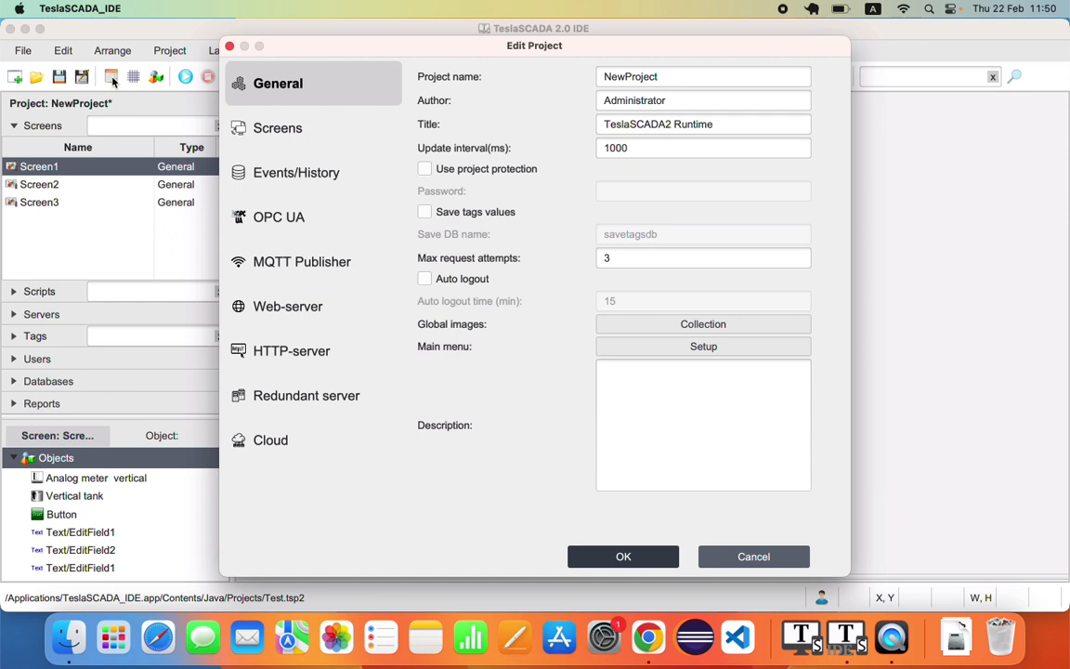
- Set Screen1 as the project's start screen in the screen settings
{"action": "left_click", "coordinate": [289, 135]}
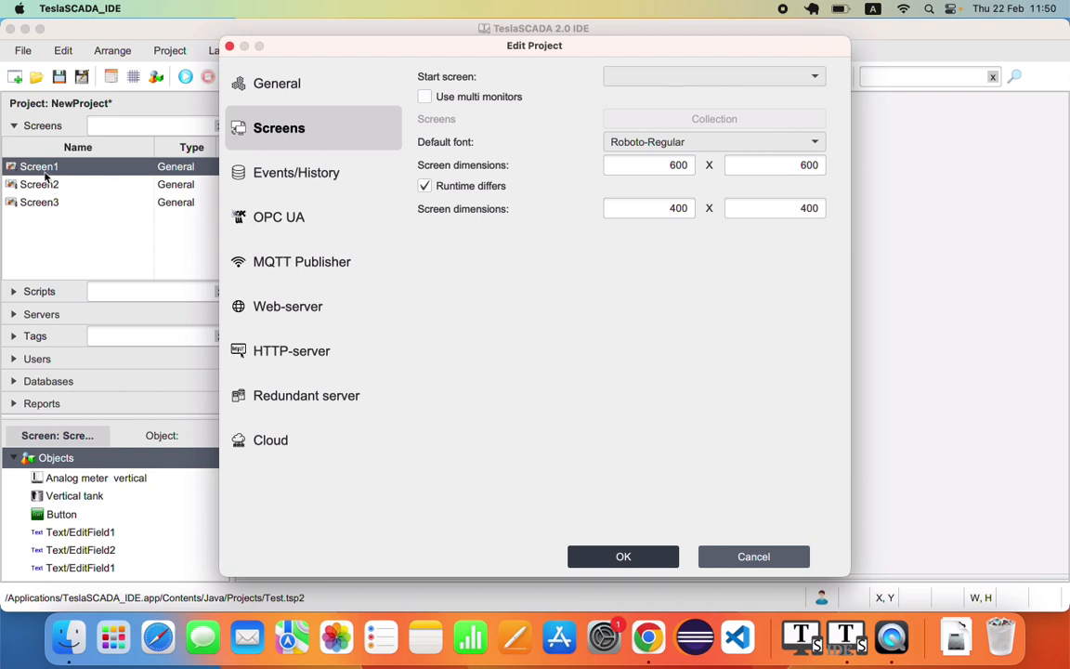
{"action": "left_click", "coordinate": [817, 78]}
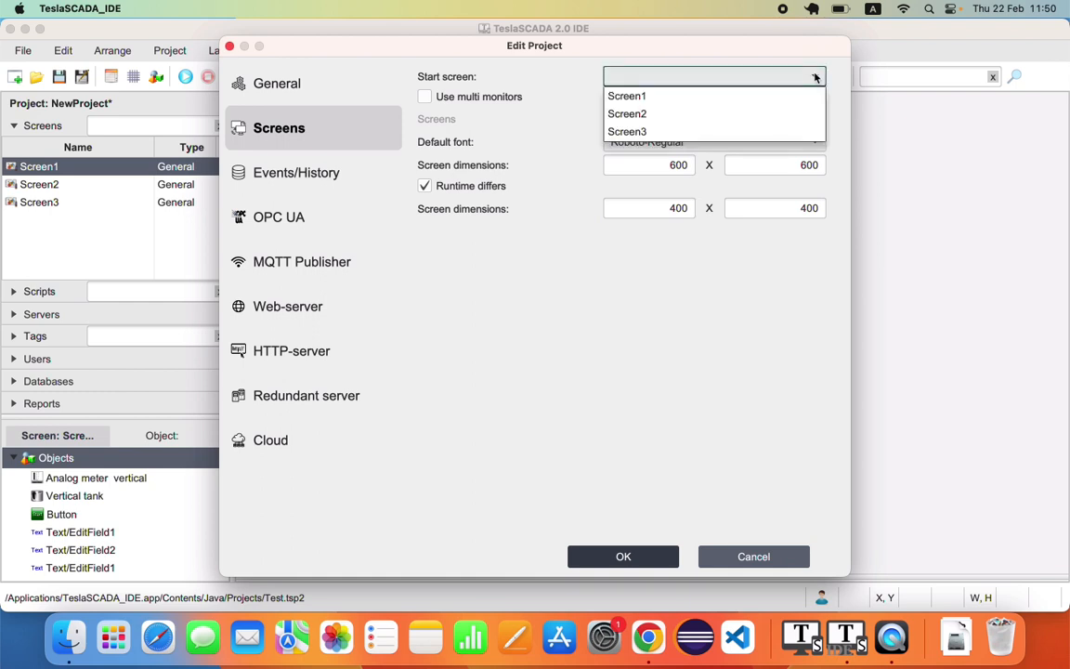
{"action": "left_click", "coordinate": [650, 99]}
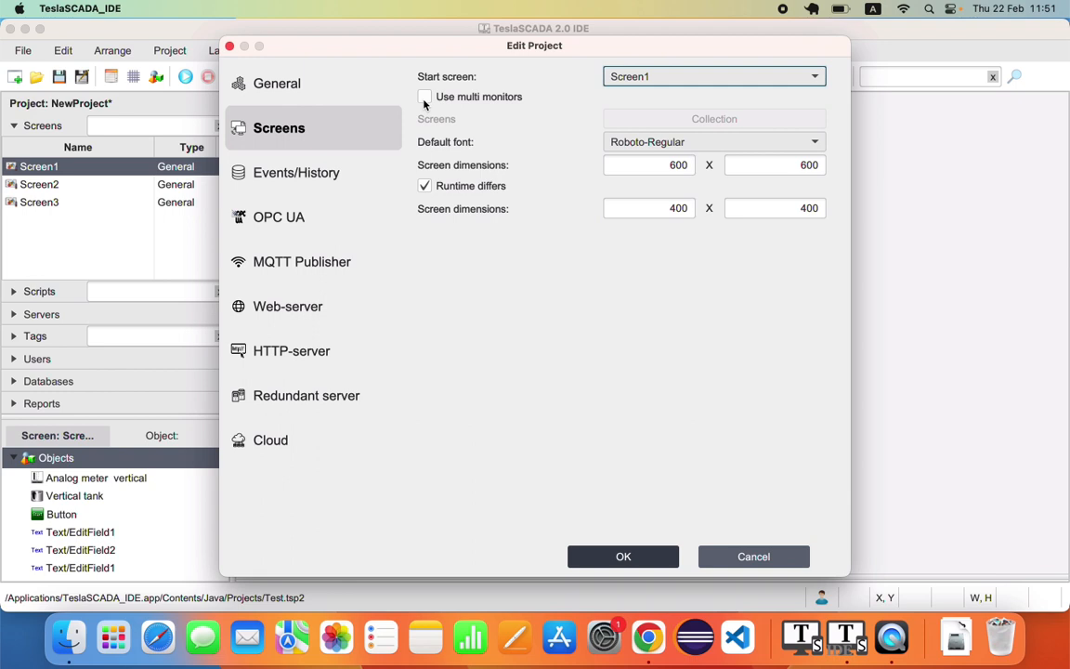
- Enable multi-monitor use and add Screen1 for monitor 2 to the screen collection, fitted to the monitor size
{"action": "left_click", "coordinate": [425, 99]}
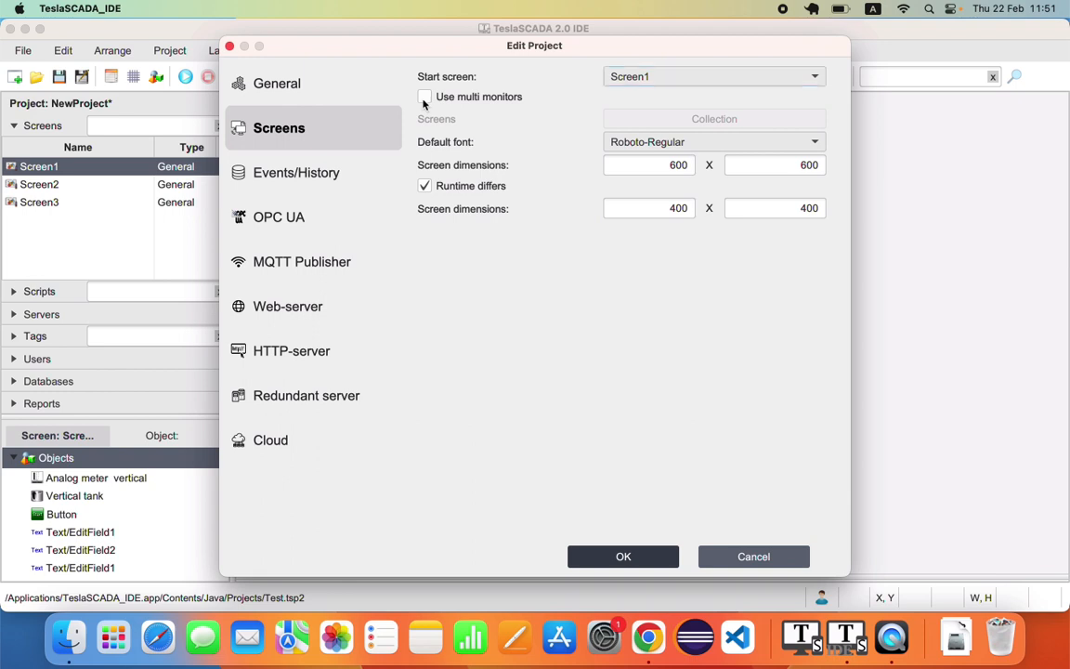
{"action": "left_click", "coordinate": [632, 124]}
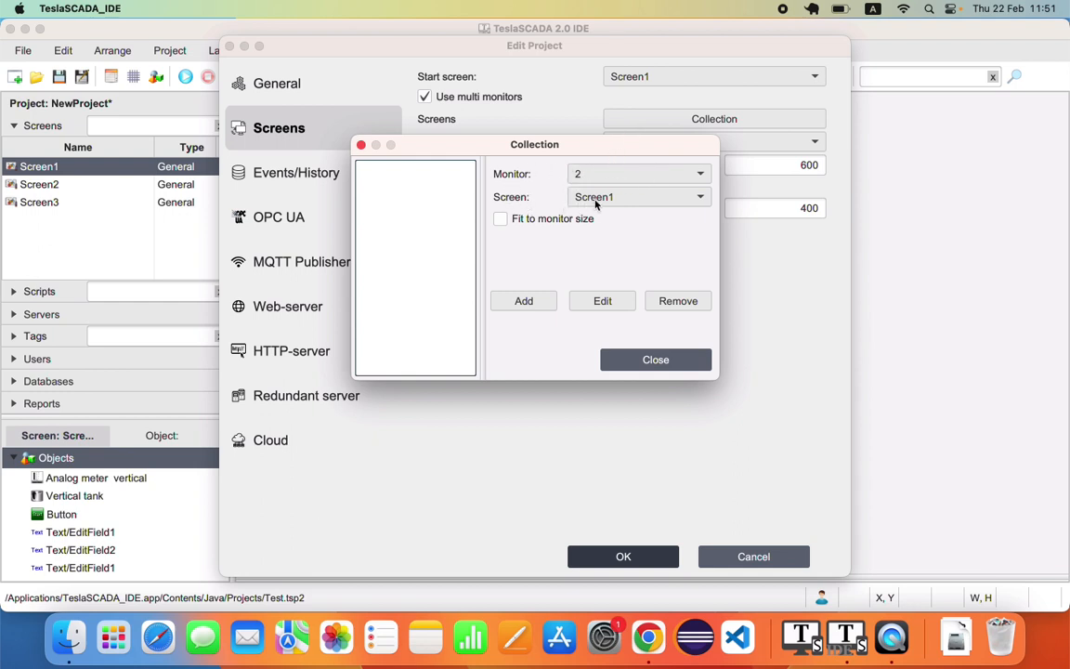
{"action": "left_click", "coordinate": [501, 219]}
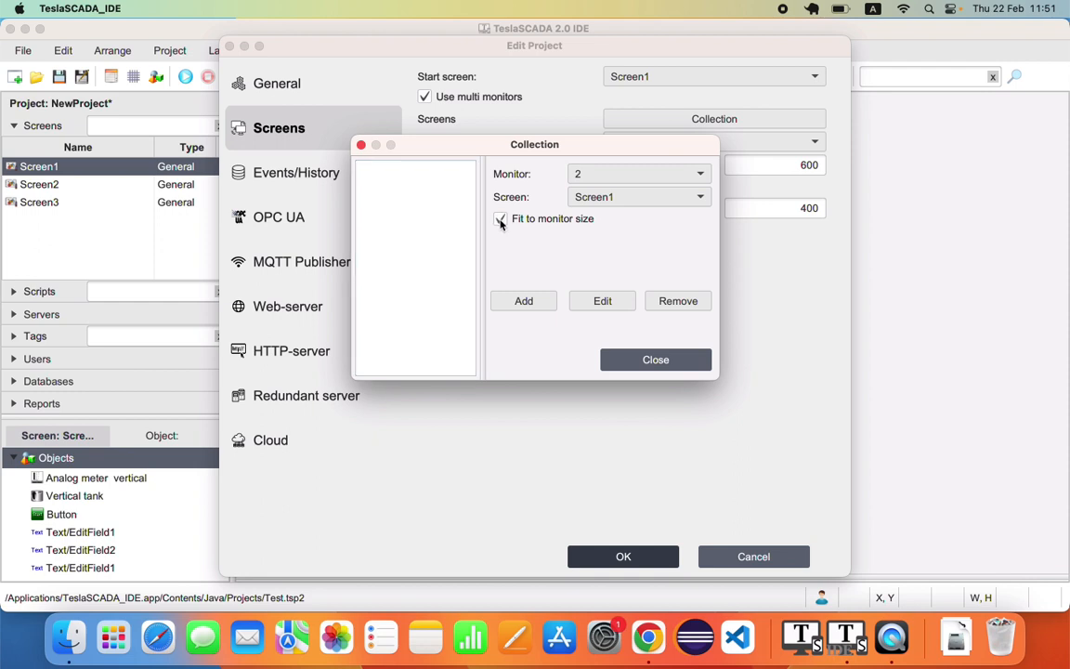
{"action": "left_click", "coordinate": [529, 303]}
- Add Screen2 for monitor 3 to the multi-monitor screen collection
{"action": "left_click", "coordinate": [673, 174]}
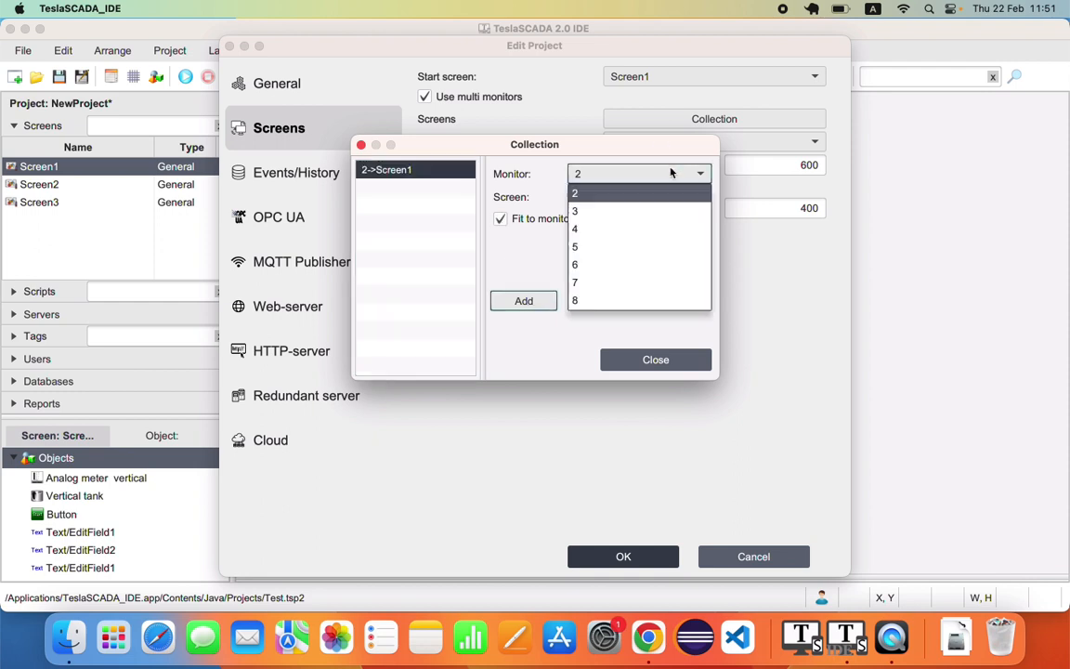
{"action": "left_click", "coordinate": [643, 210]}
{"action": "left_click", "coordinate": [630, 197]}
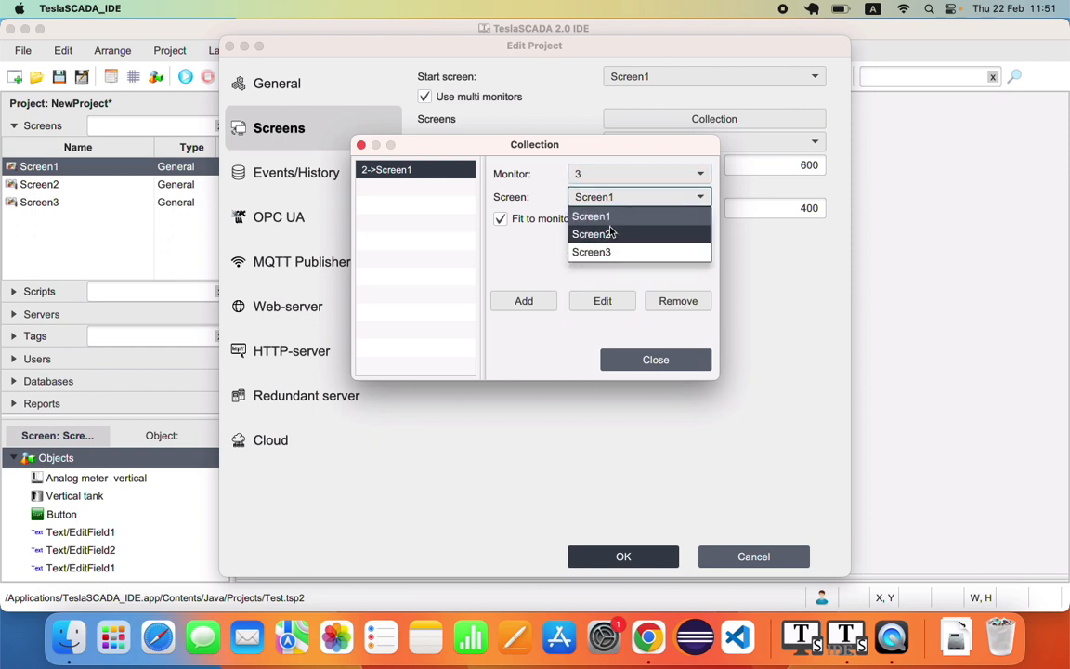
{"action": "left_click", "coordinate": [604, 231]}
{"action": "left_click", "coordinate": [523, 301]}
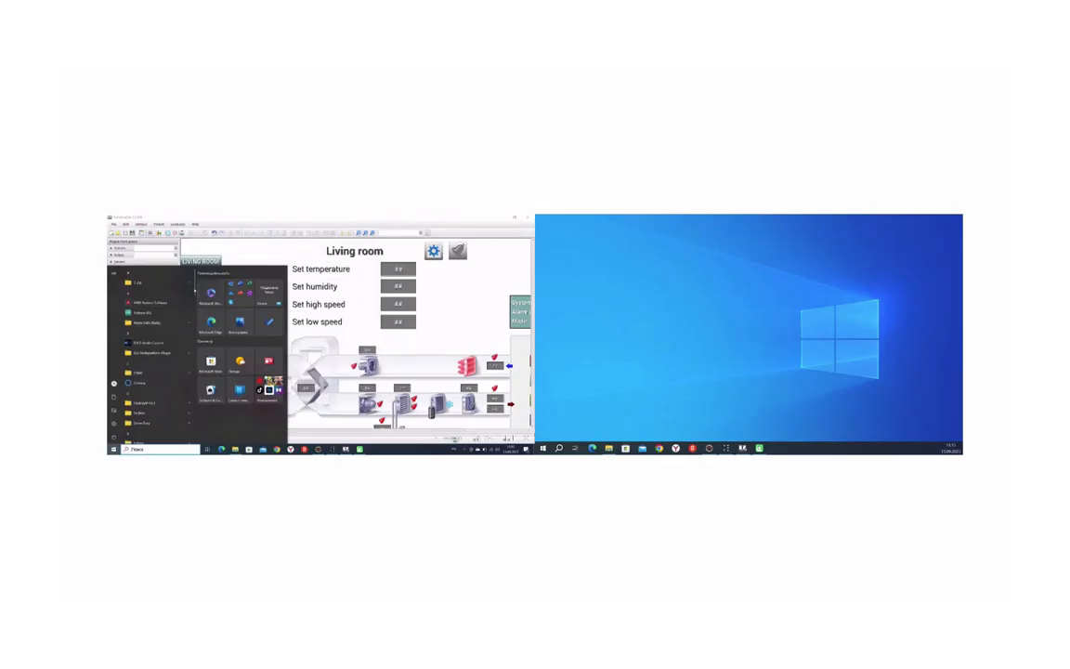
- Launch the runtime on the two-monitor computer and display the Living room screen on both monitors
{"action": "scroll", "coordinate": [149, 353], "scroll_direction": "down", "scroll_amount": 10}
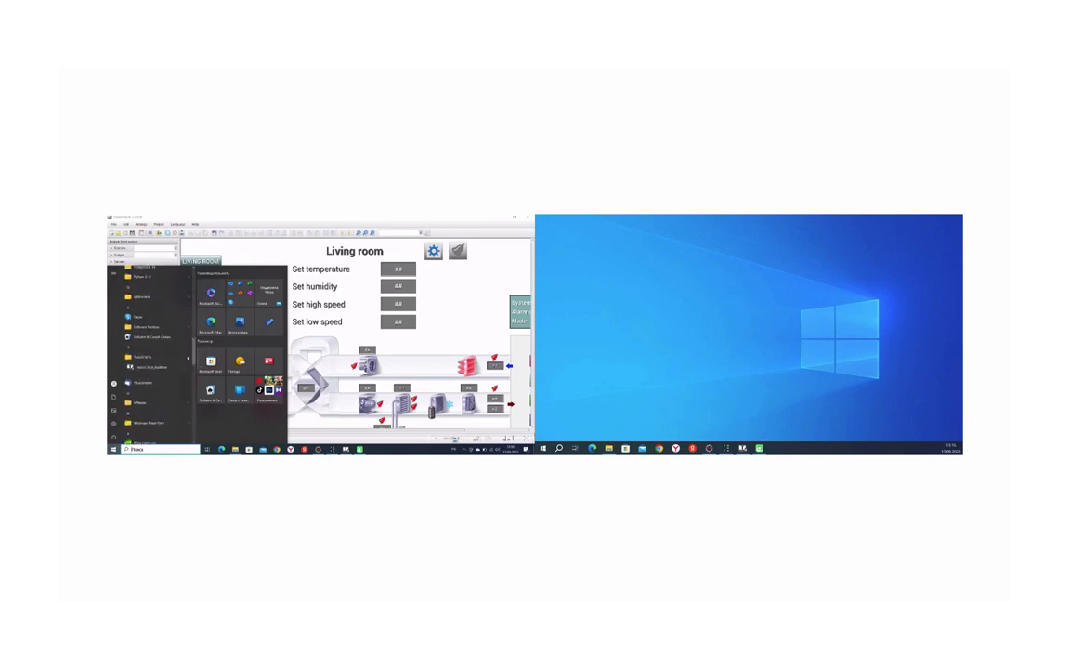
{"action": "left_click", "coordinate": [163, 376]}
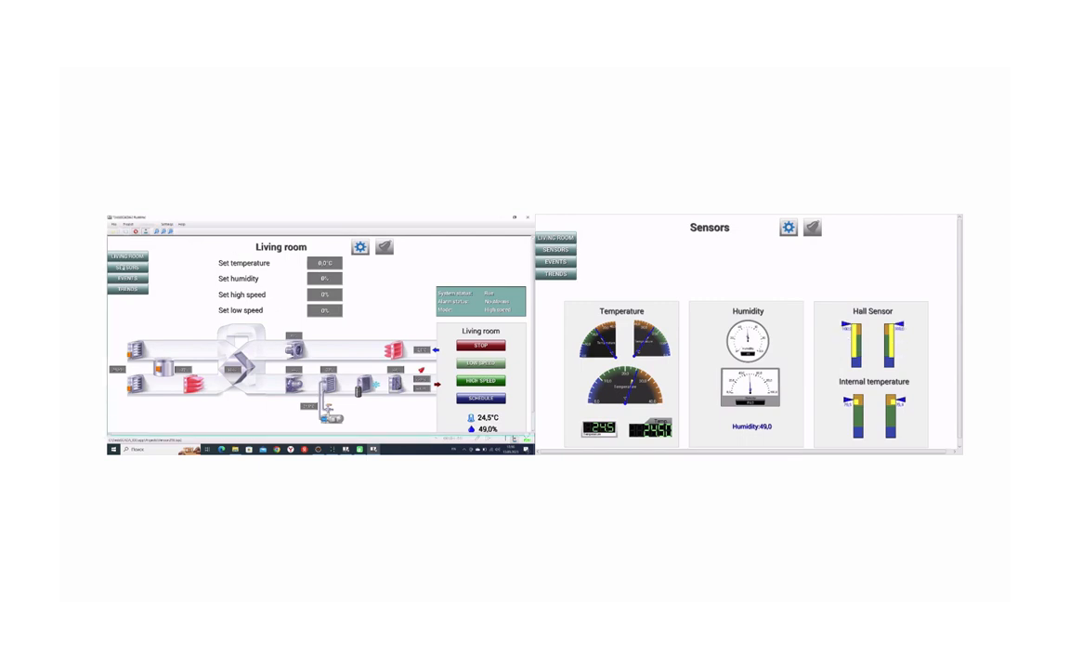
{"action": "left_click", "coordinate": [127, 266]}
{"action": "left_click", "coordinate": [127, 255]}
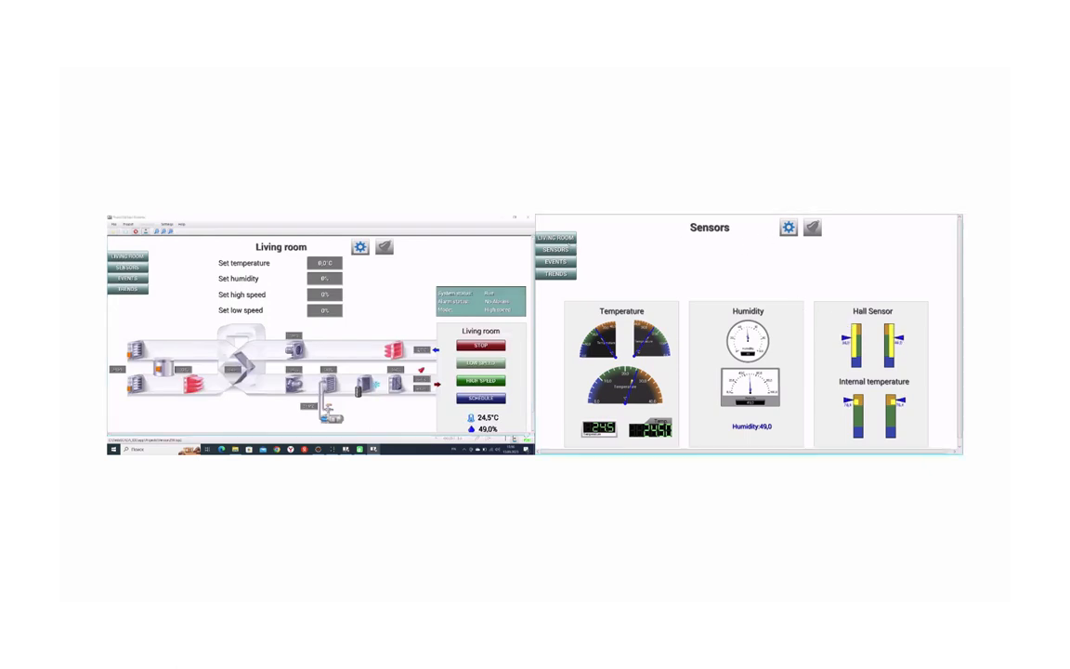
{"action": "left_click", "coordinate": [570, 238]}
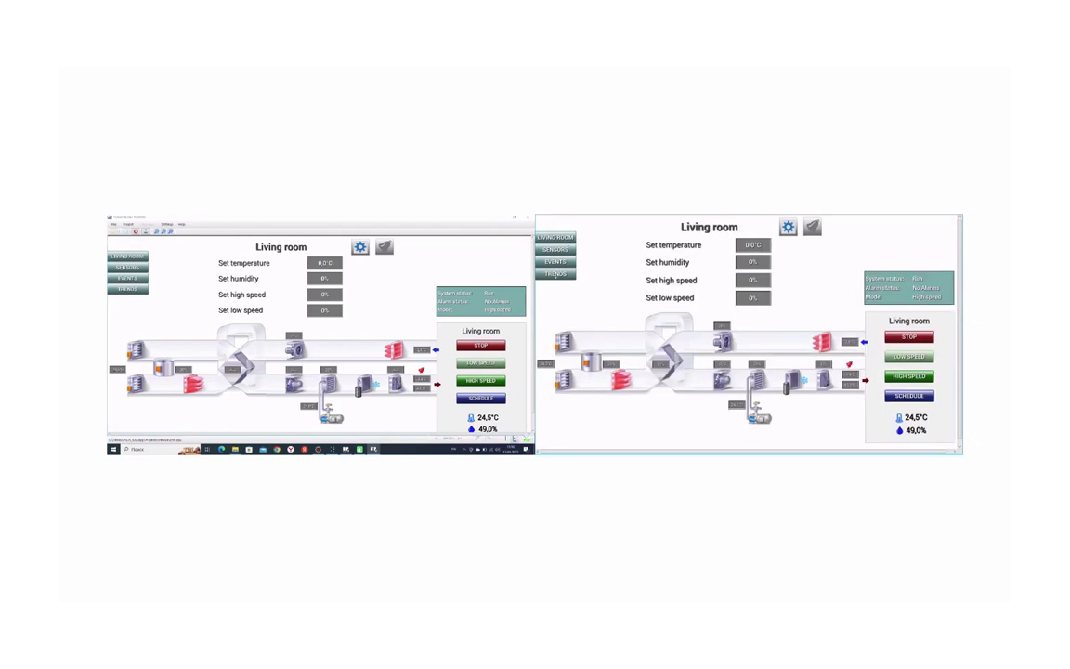
{"action": "left_click", "coordinate": [555, 274]}
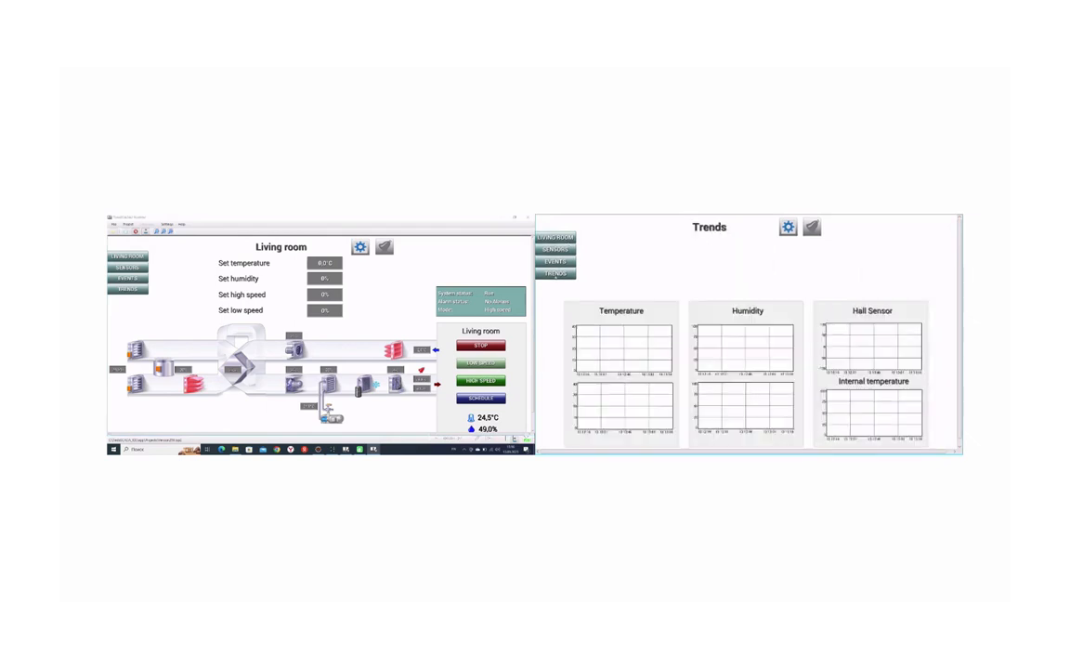
{"action": "mouse_move", "coordinate": [615, 349]}
{"action": "left_click", "coordinate": [588, 350]}
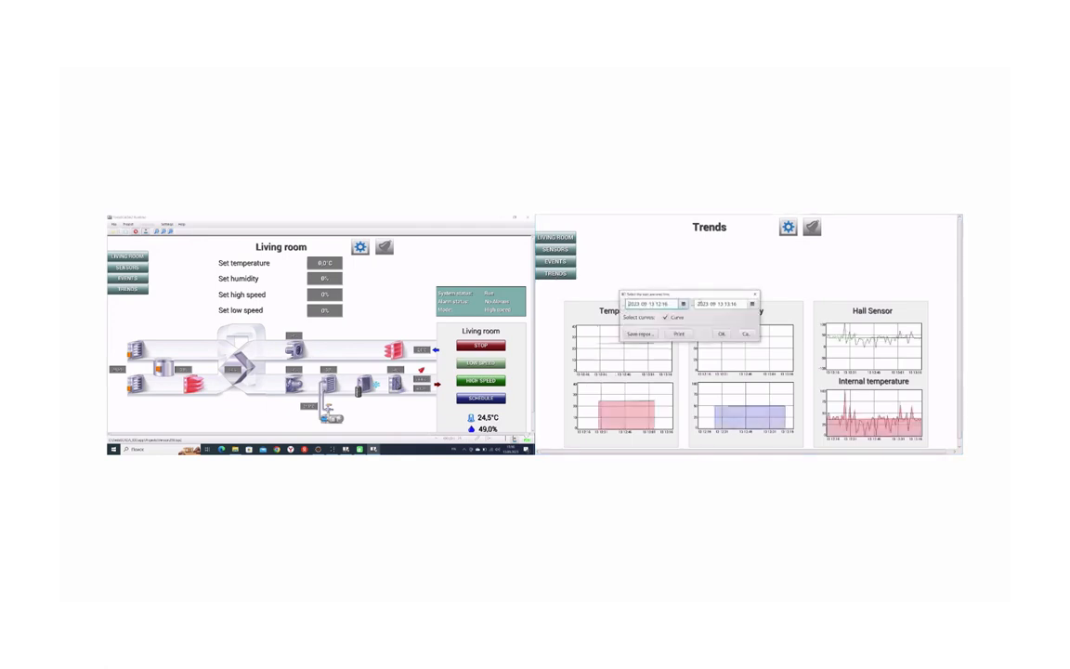
{"action": "left_click", "coordinate": [683, 303]}
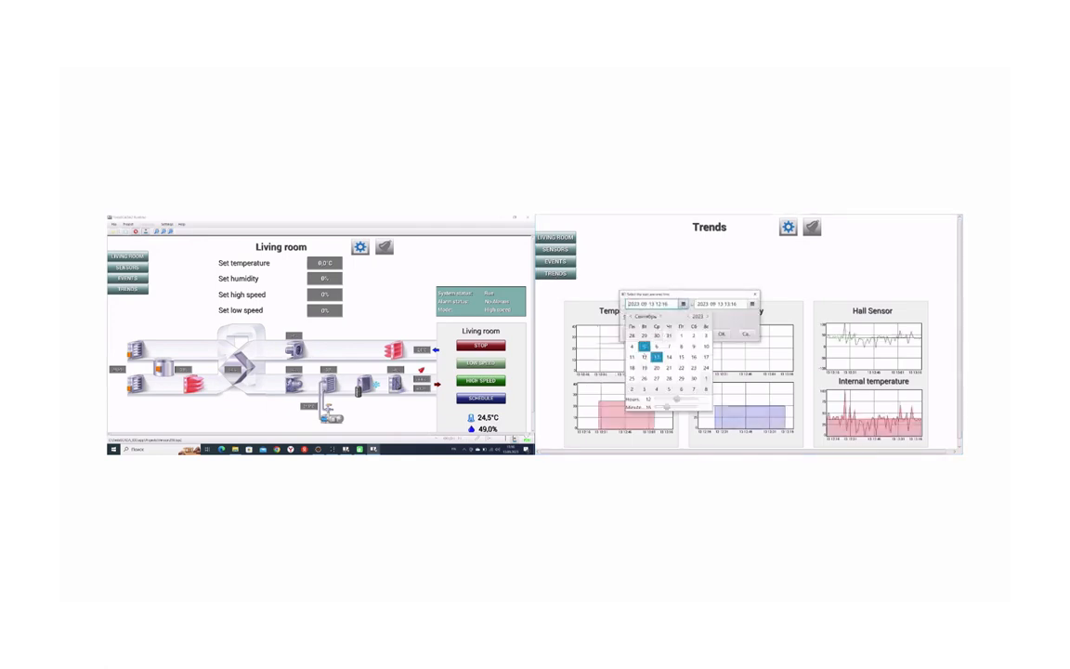
{"action": "left_click", "coordinate": [642, 357]}
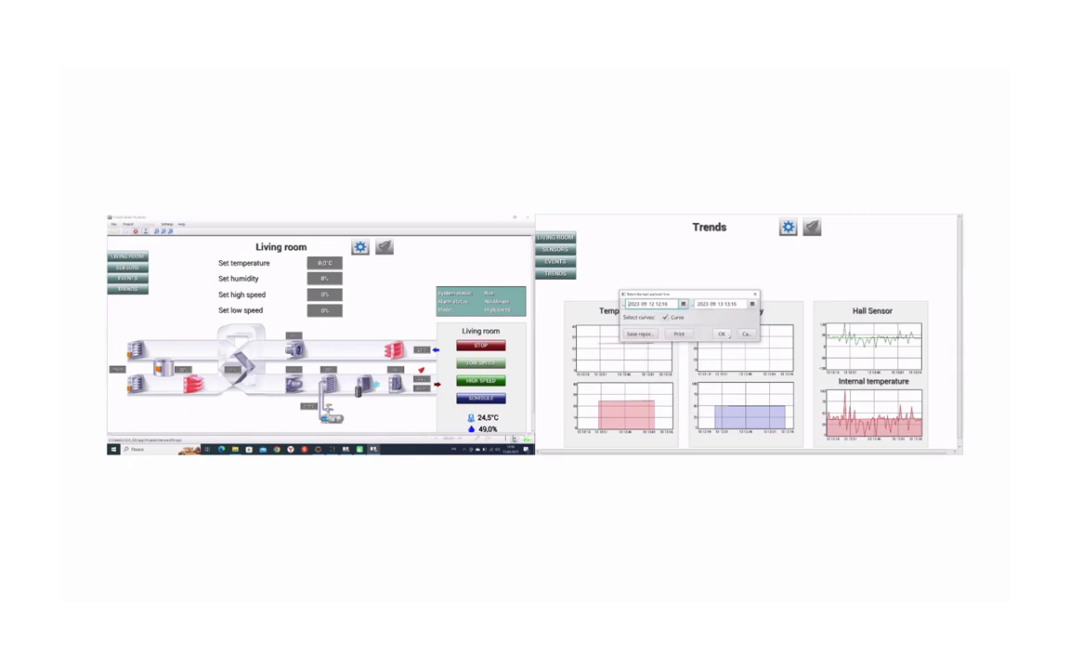
{"action": "left_click", "coordinate": [722, 335]}
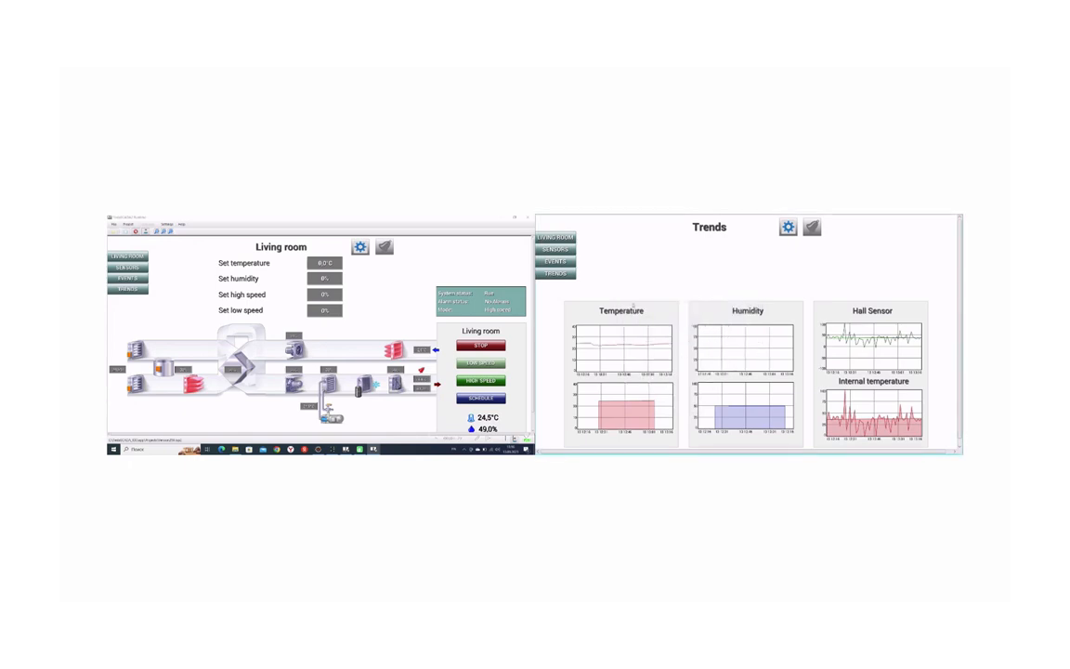
- Return the second monitor to the Living room screen, then view and close the setup window on each monitor
{"action": "left_click", "coordinate": [561, 238]}
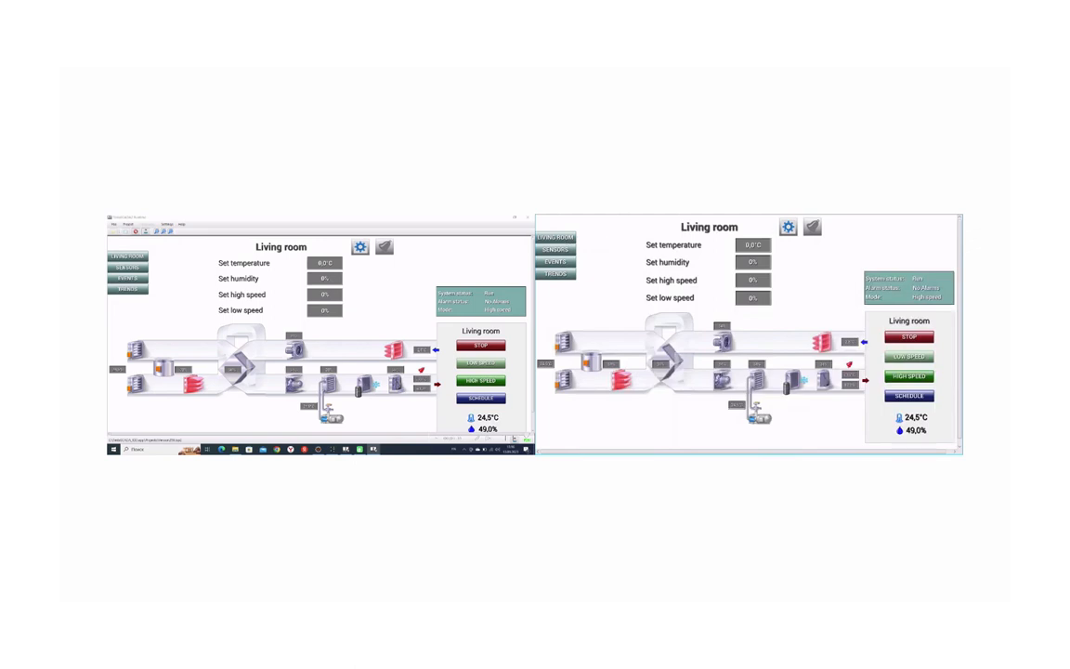
{"action": "left_click", "coordinate": [788, 228]}
{"action": "left_click_drag", "start_coordinate": [772, 302], "coordinate": [719, 271]}
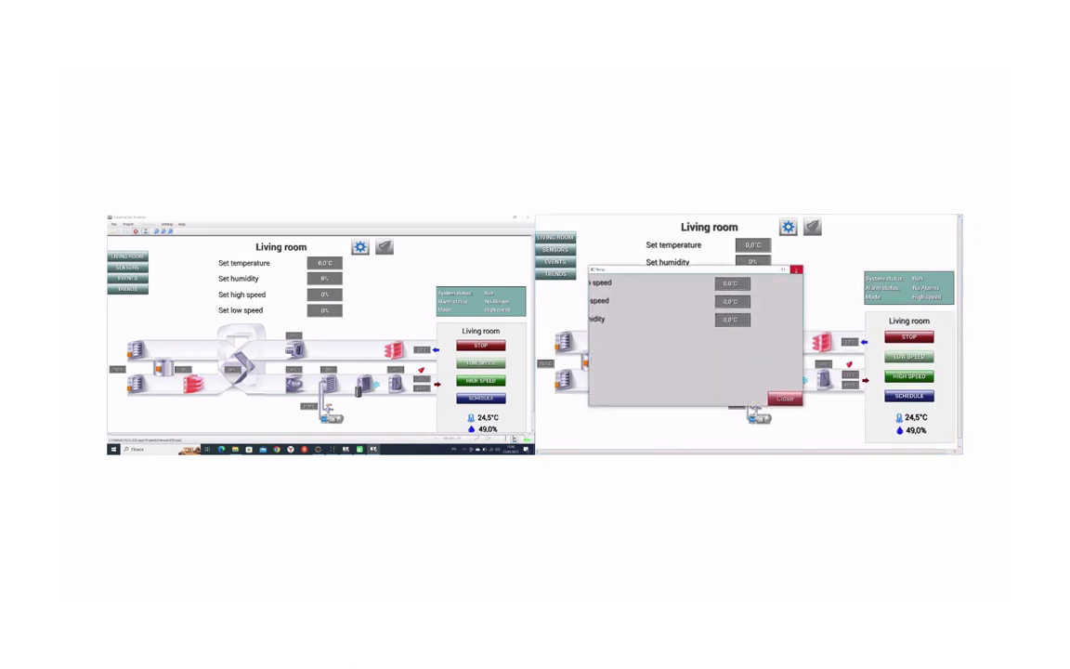
{"action": "left_click", "coordinate": [796, 269]}
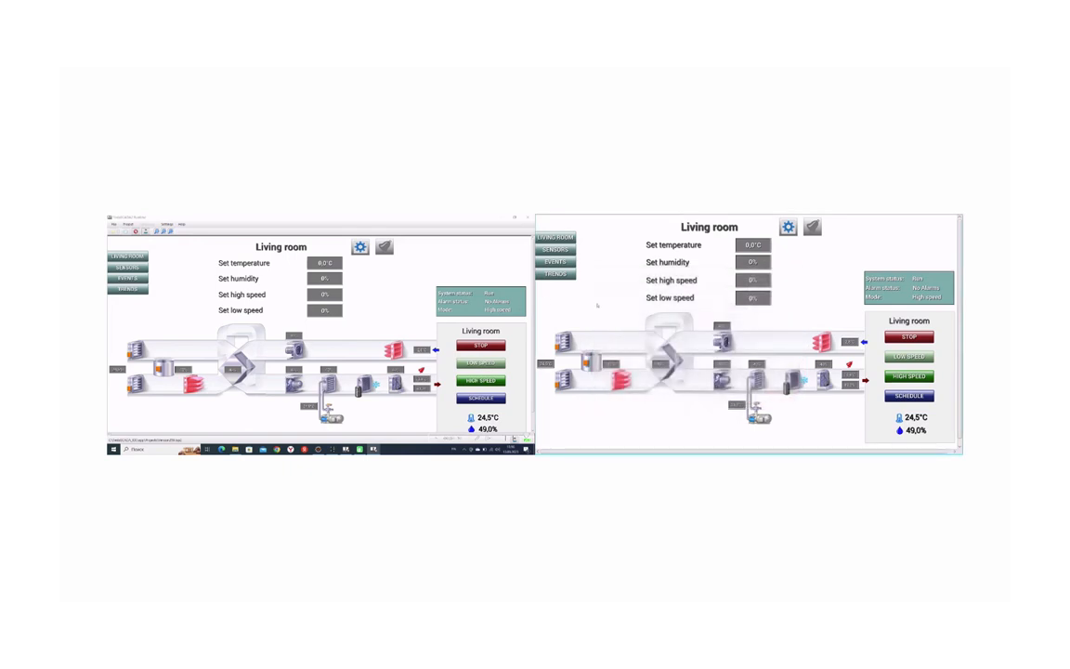
{"action": "left_click", "coordinate": [361, 247]}
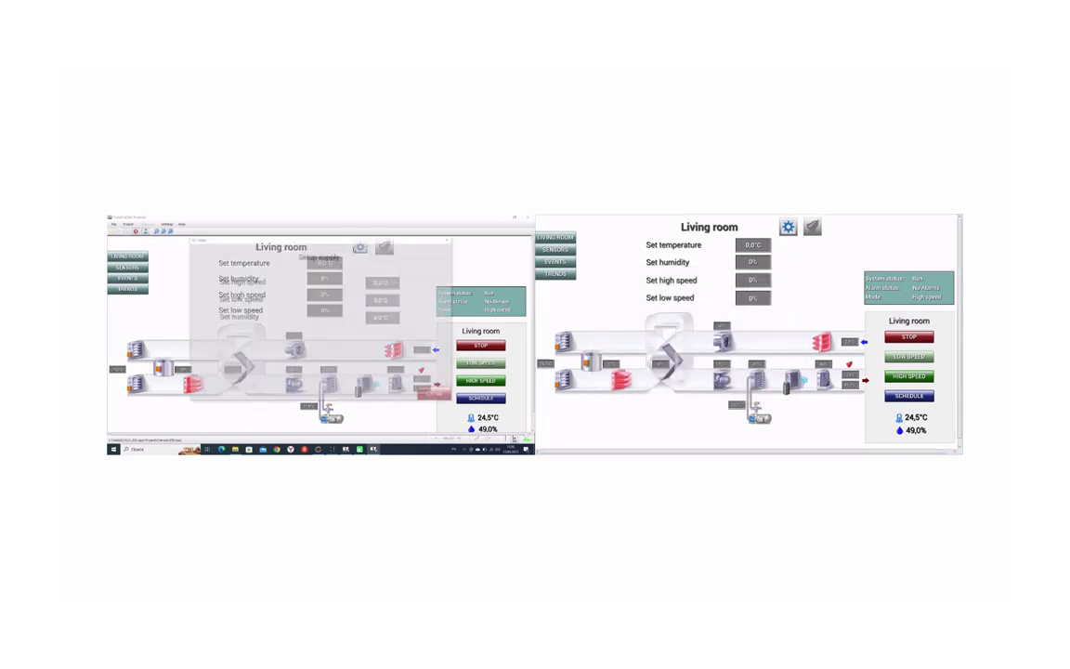
{"action": "left_click", "coordinate": [450, 239]}
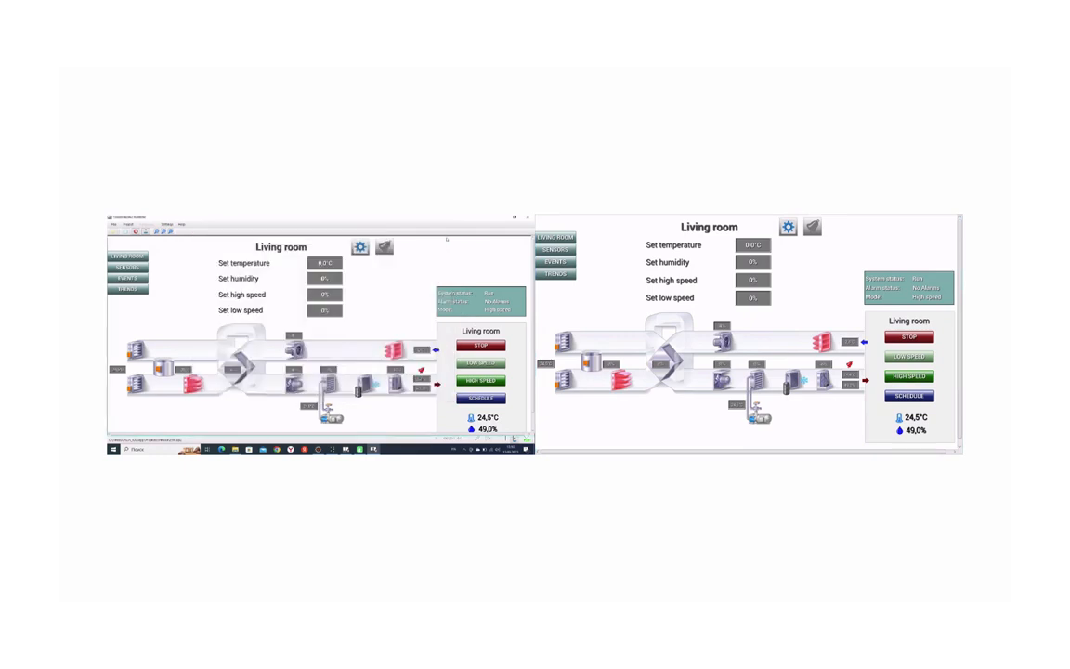
- Set the Living room high speed to 67%
{"action": "left_click", "coordinate": [763, 283]}
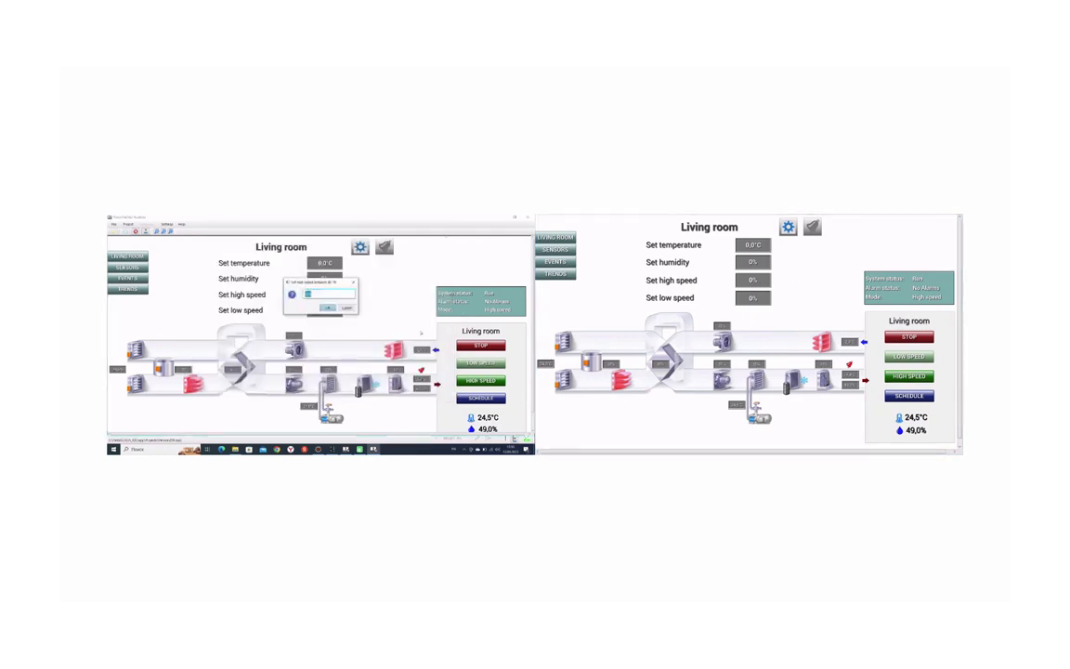
{"action": "left_click_drag", "start_coordinate": [326, 293], "coordinate": [271, 296]}
{"action": "type", "text": "67"}
{"action": "key", "text": "Return"}
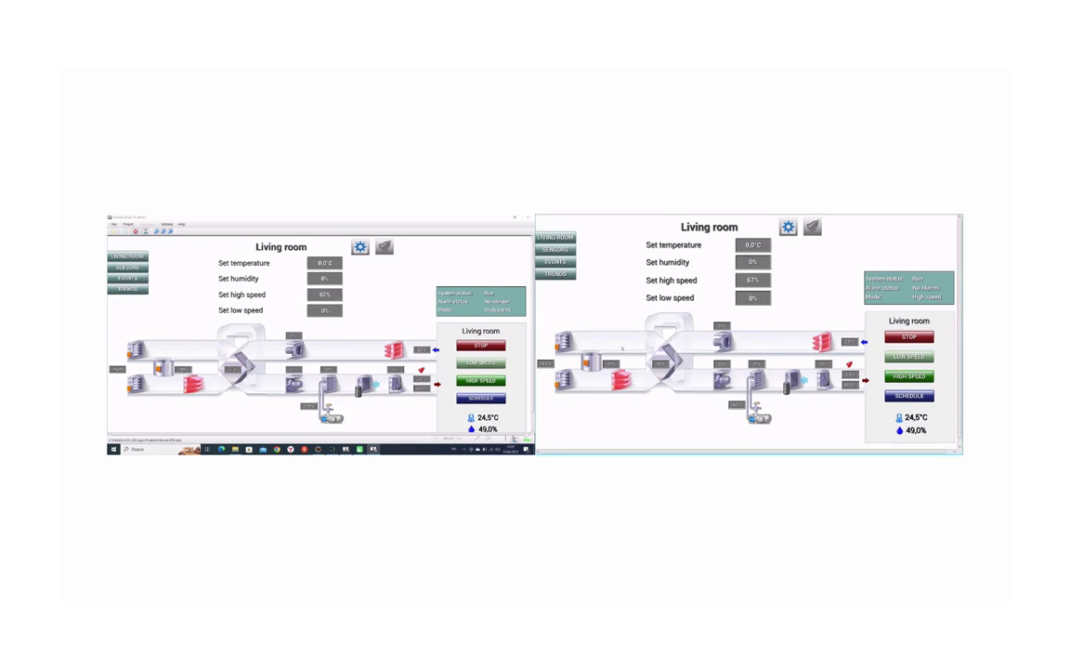
- View the Trends and Sensors screens on the second monitor, then return it to the Living room screen
{"action": "left_click", "coordinate": [556, 273]}
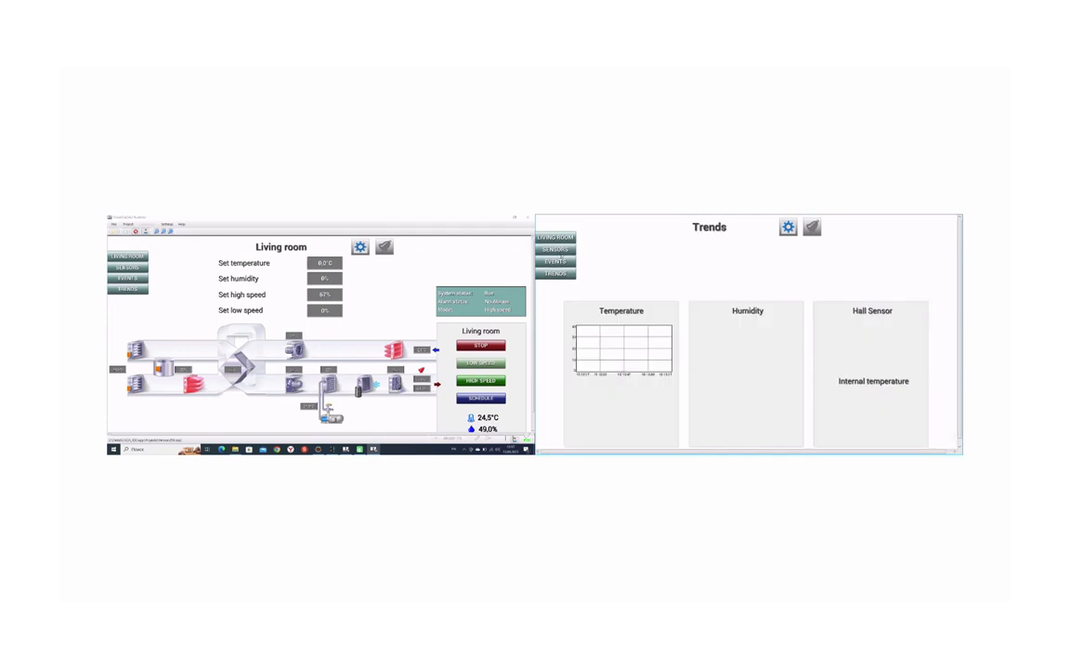
{"action": "left_click", "coordinate": [561, 252]}
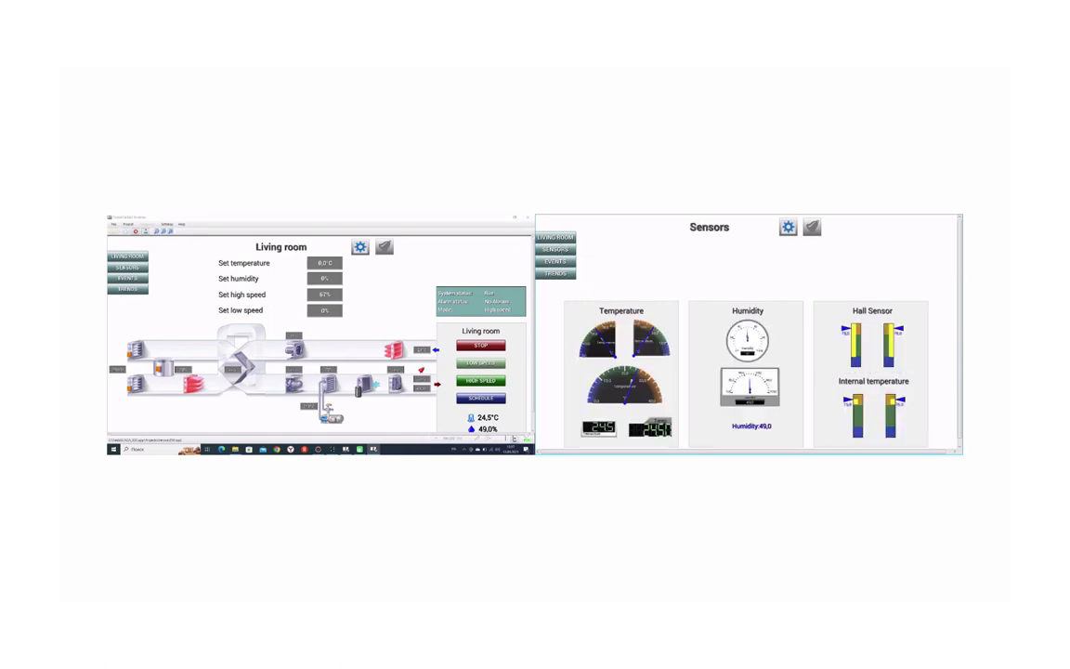
{"action": "left_click", "coordinate": [565, 239]}
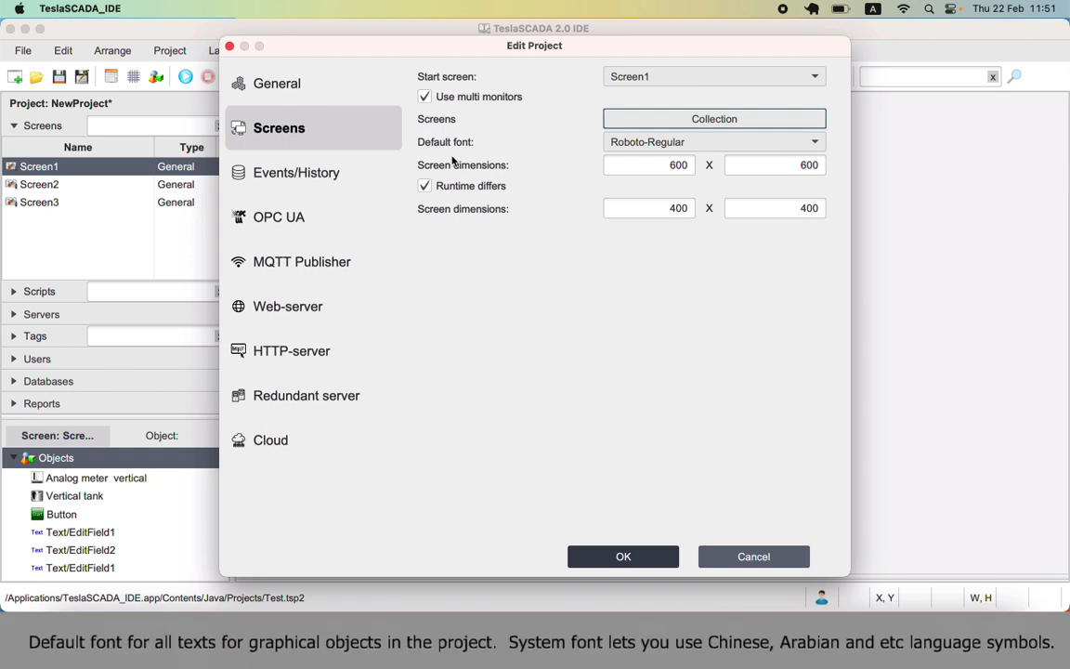
- Select Roboto-Regular as the default font, keep the design screen dimensions at 600 x 600, and apply the project settings
{"action": "left_click", "coordinate": [701, 145]}
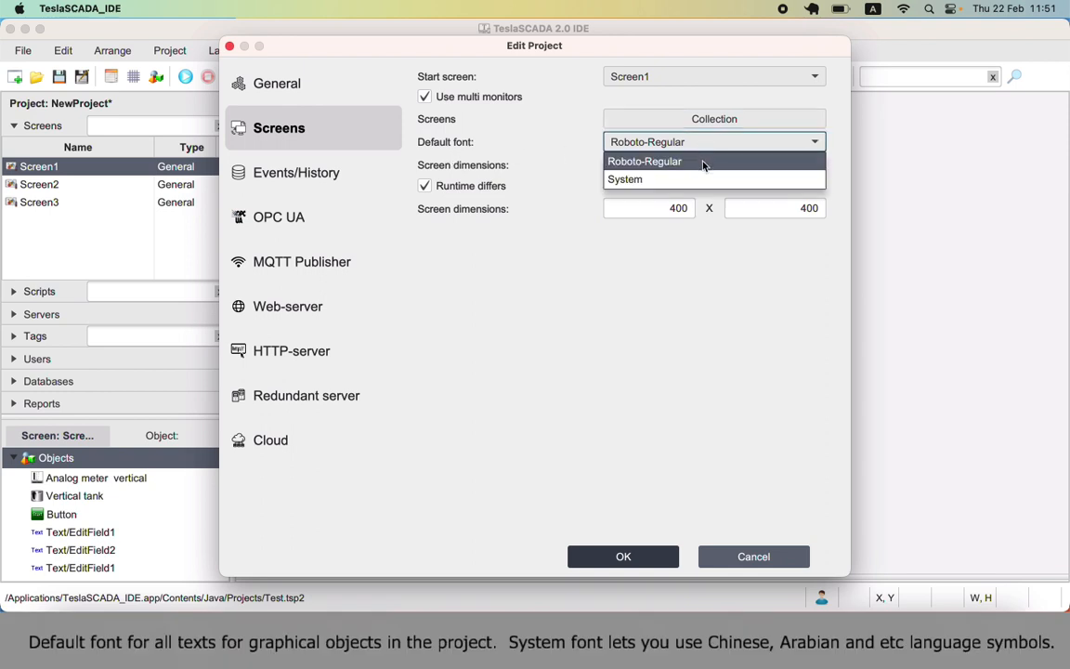
{"action": "left_click", "coordinate": [704, 162]}
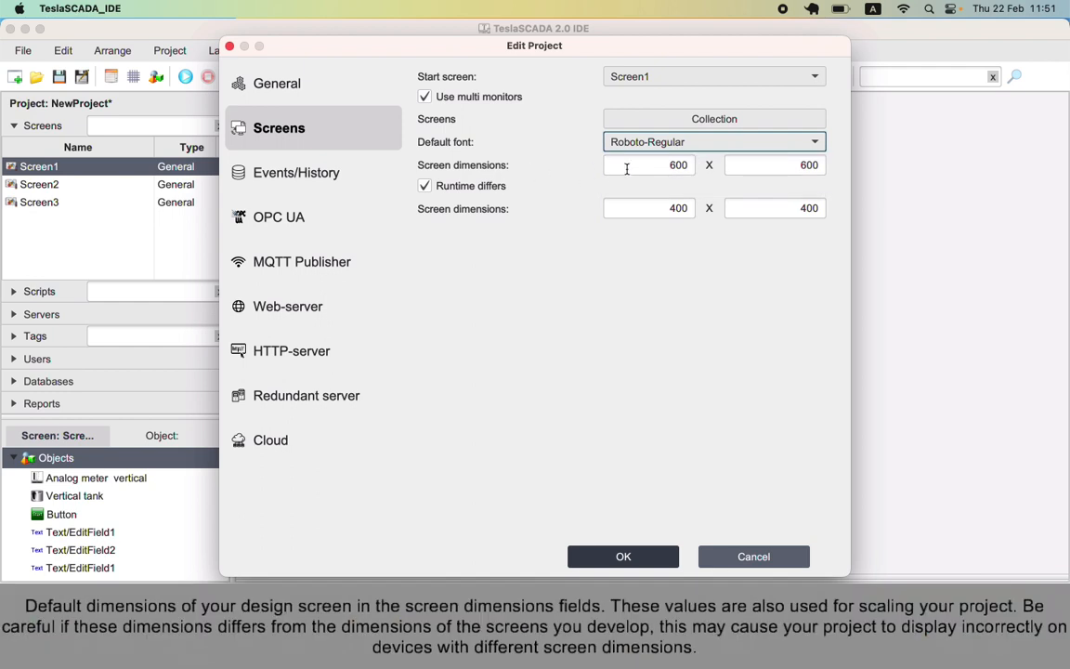
{"action": "key", "text": "Tab"}
{"action": "key", "text": "Tab"}
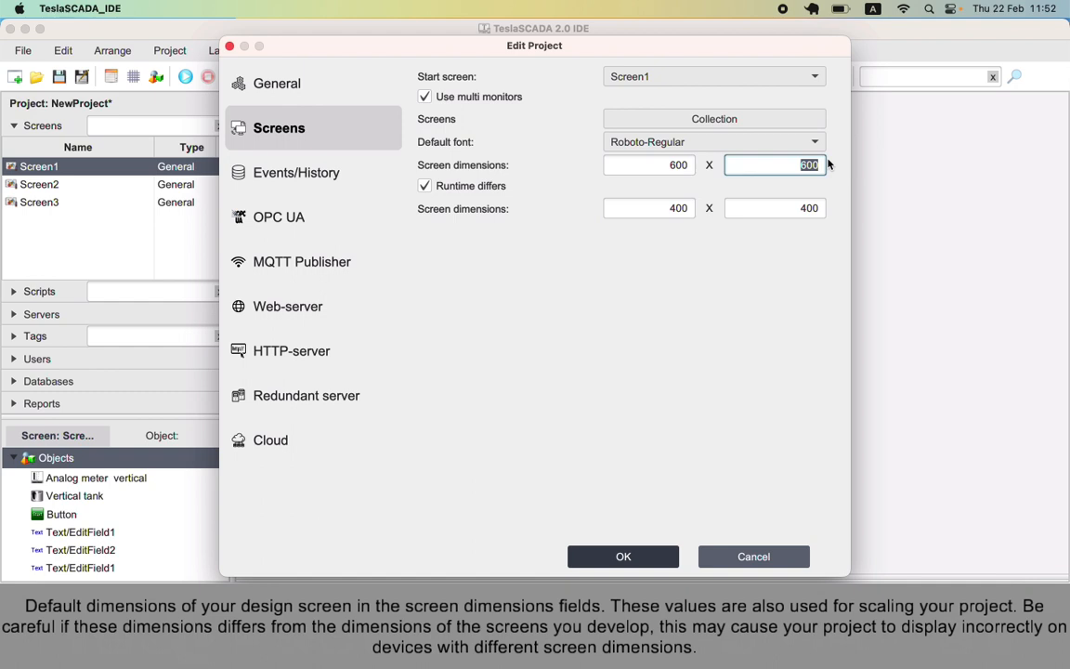
{"action": "left_click", "coordinate": [621, 556]}
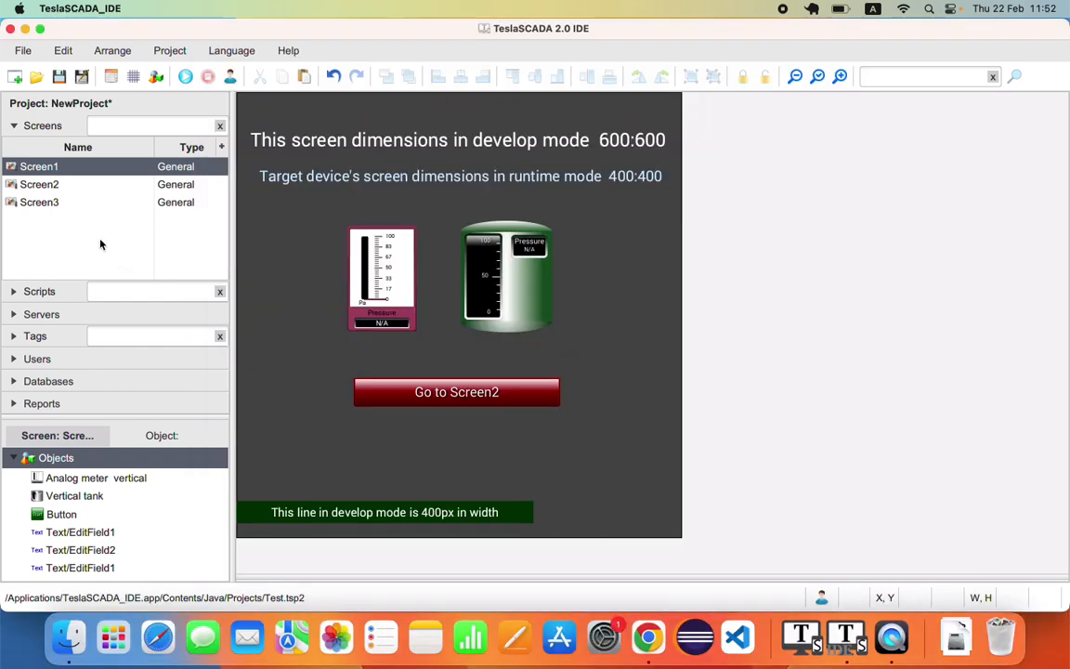
- Open Screen3 and check the runtime screen dimensions in the project's screen settings, accepting them as they are
{"action": "left_click", "coordinate": [39, 204]}
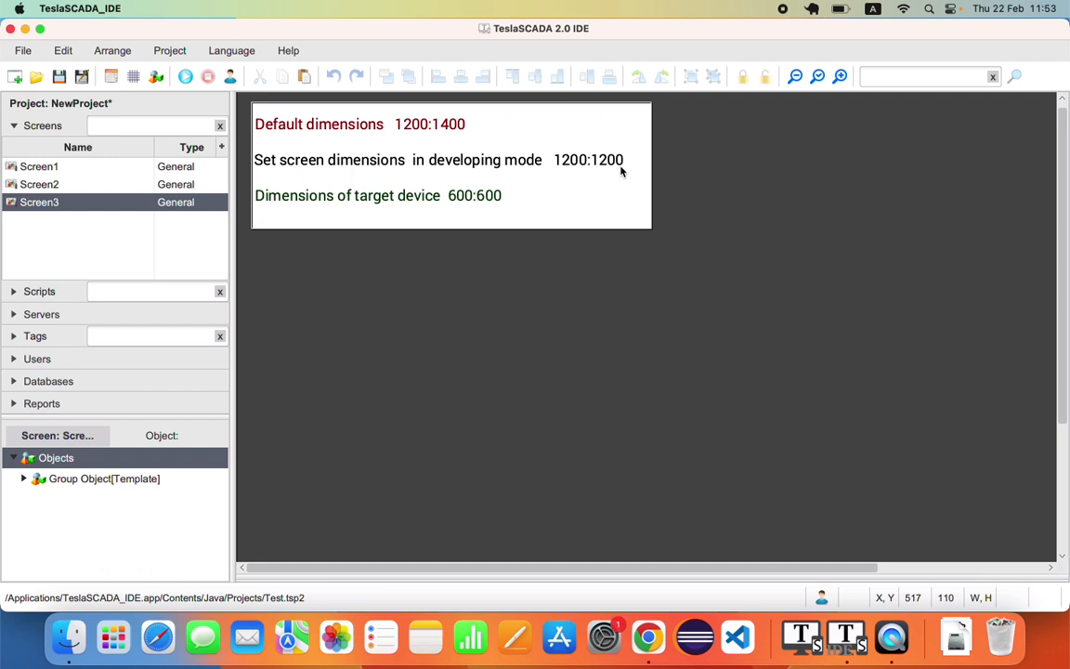
{"action": "left_click", "coordinate": [109, 76]}
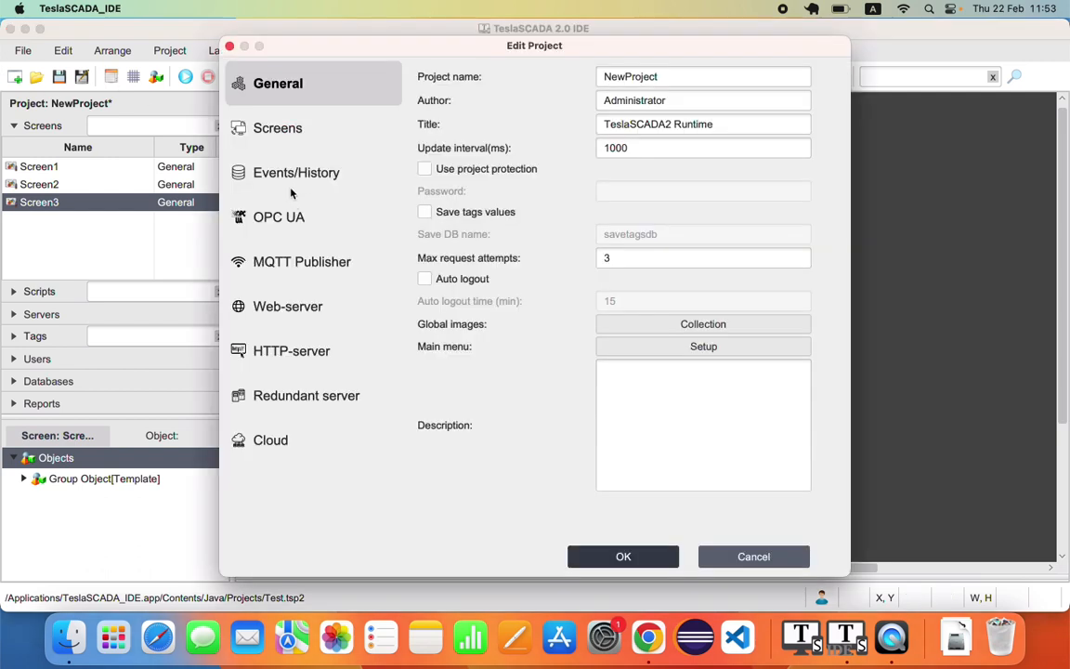
{"action": "left_click", "coordinate": [279, 131]}
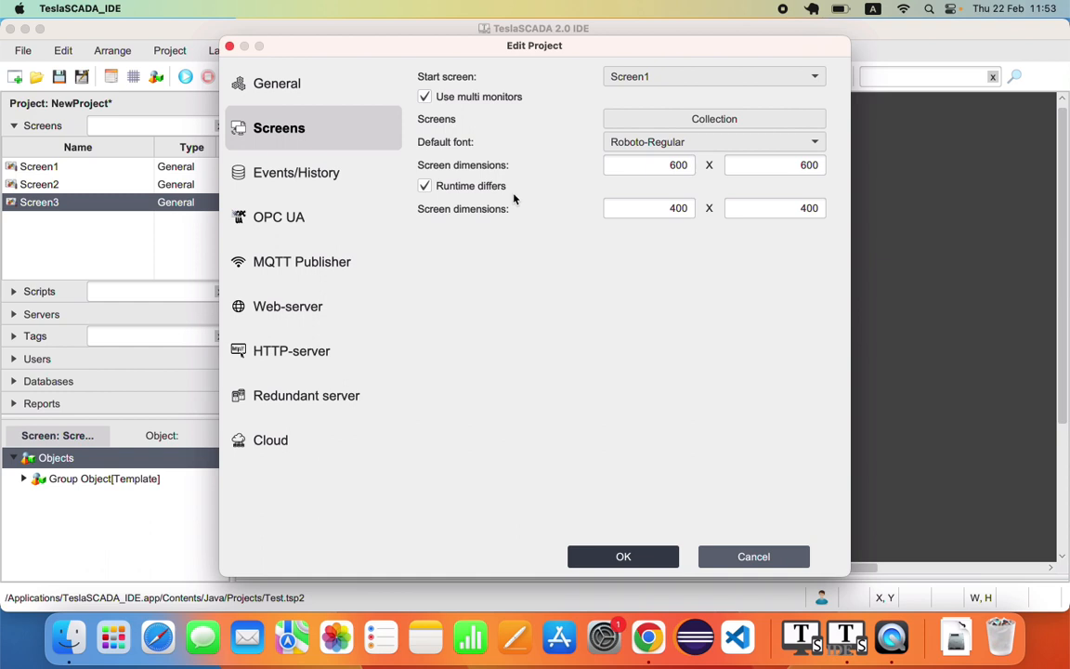
{"action": "double_click", "coordinate": [639, 210]}
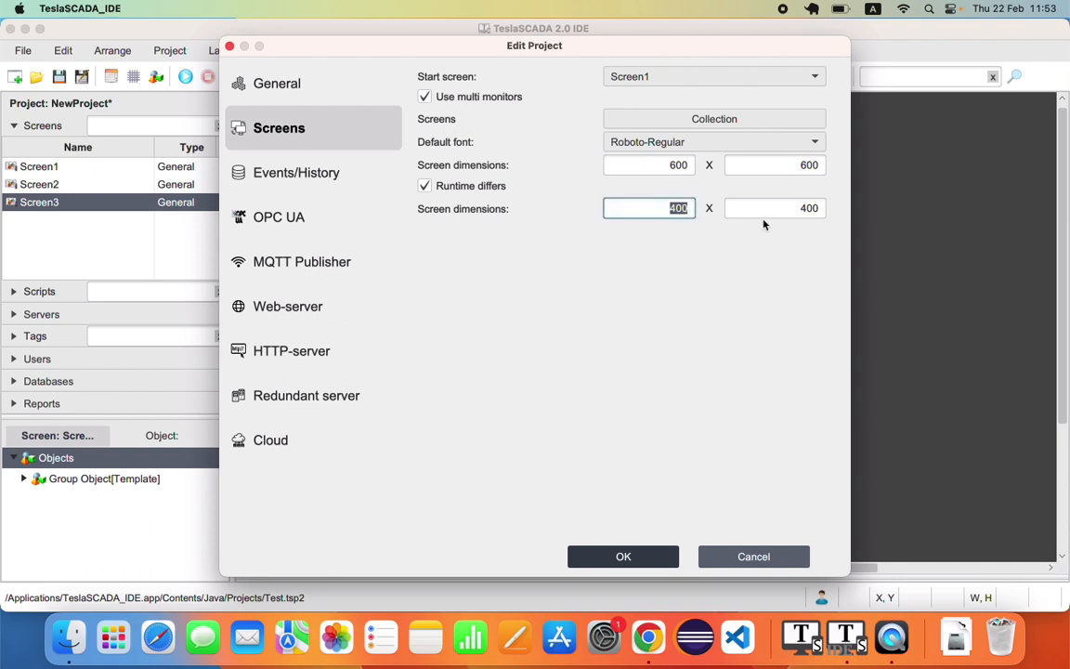
{"action": "left_click", "coordinate": [624, 556]}
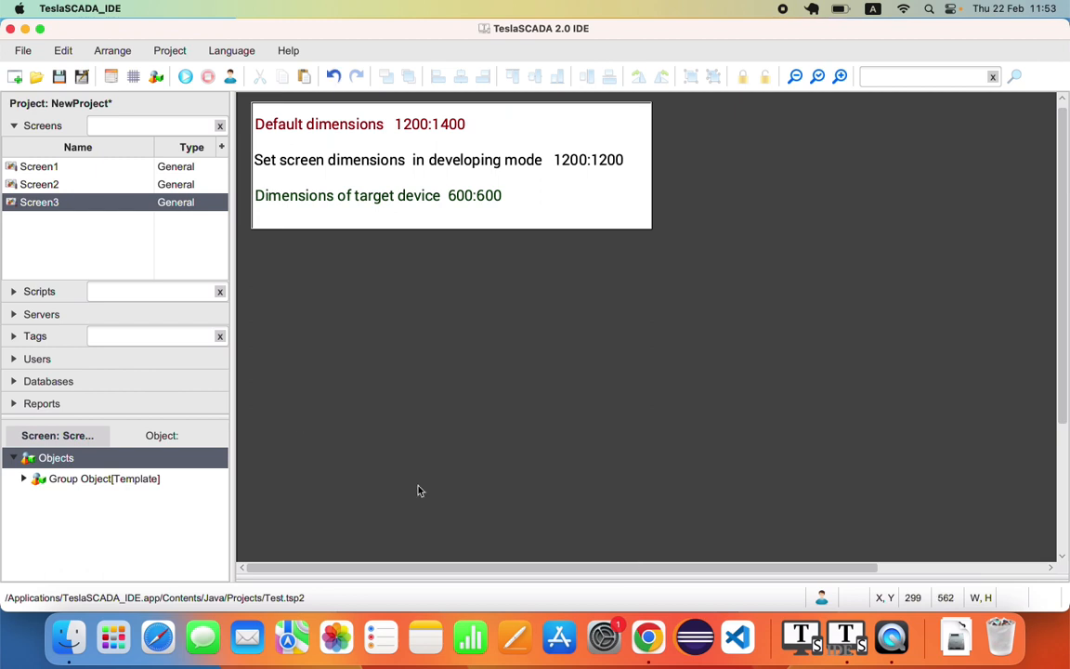
- Open Screen1 and check the width and height in its screen properties, accepting them as they are
{"action": "left_click", "coordinate": [113, 168]}
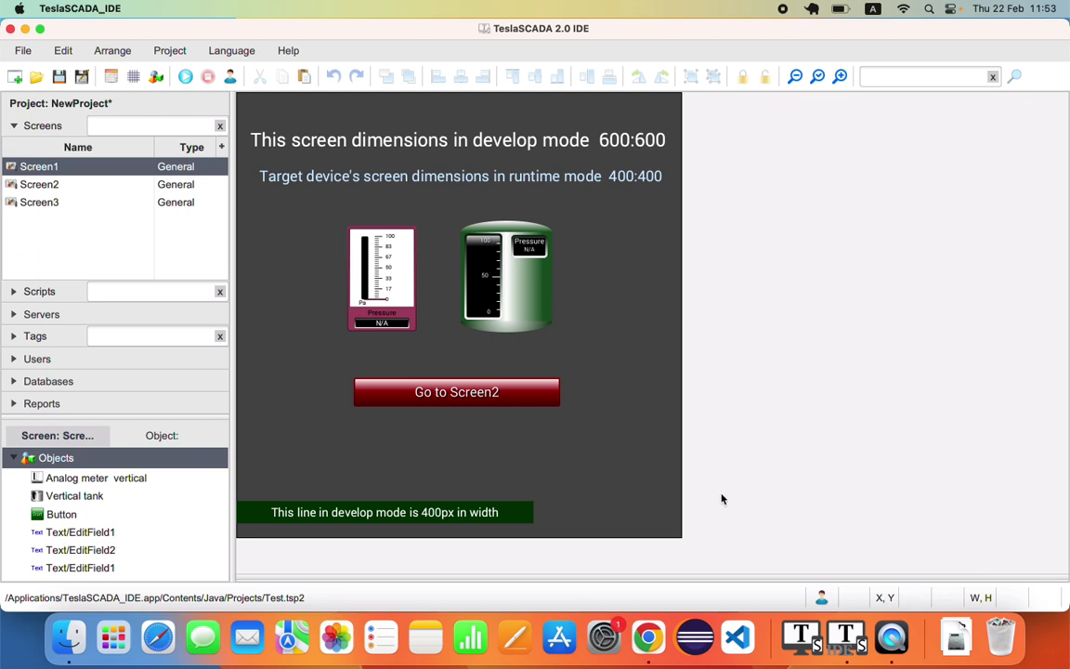
{"action": "right_click", "coordinate": [186, 154]}
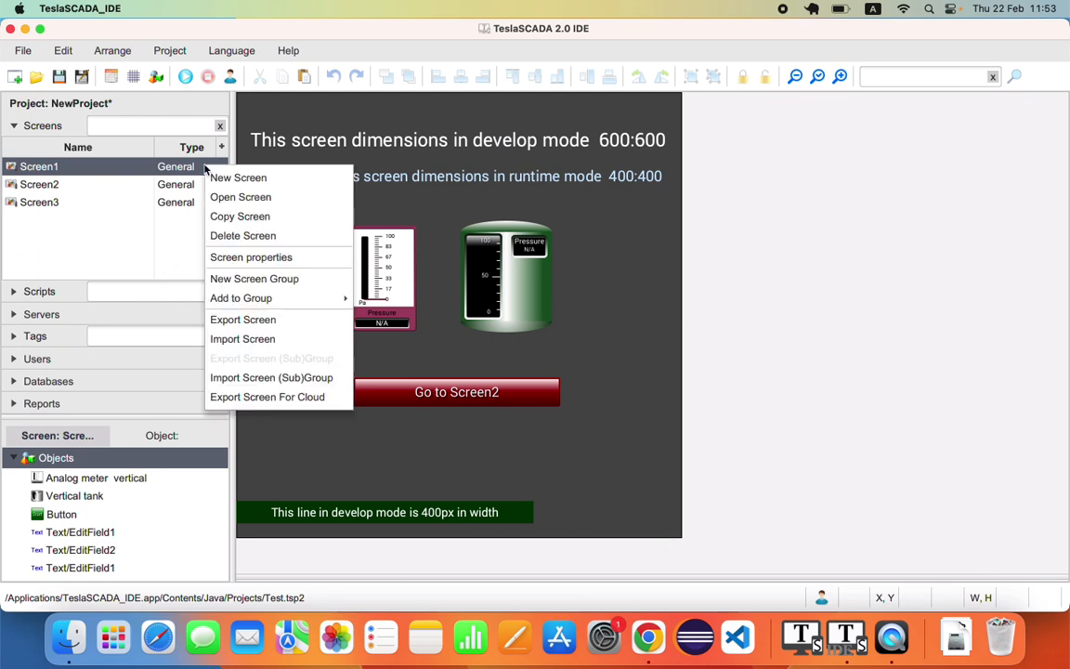
{"action": "left_click", "coordinate": [251, 257]}
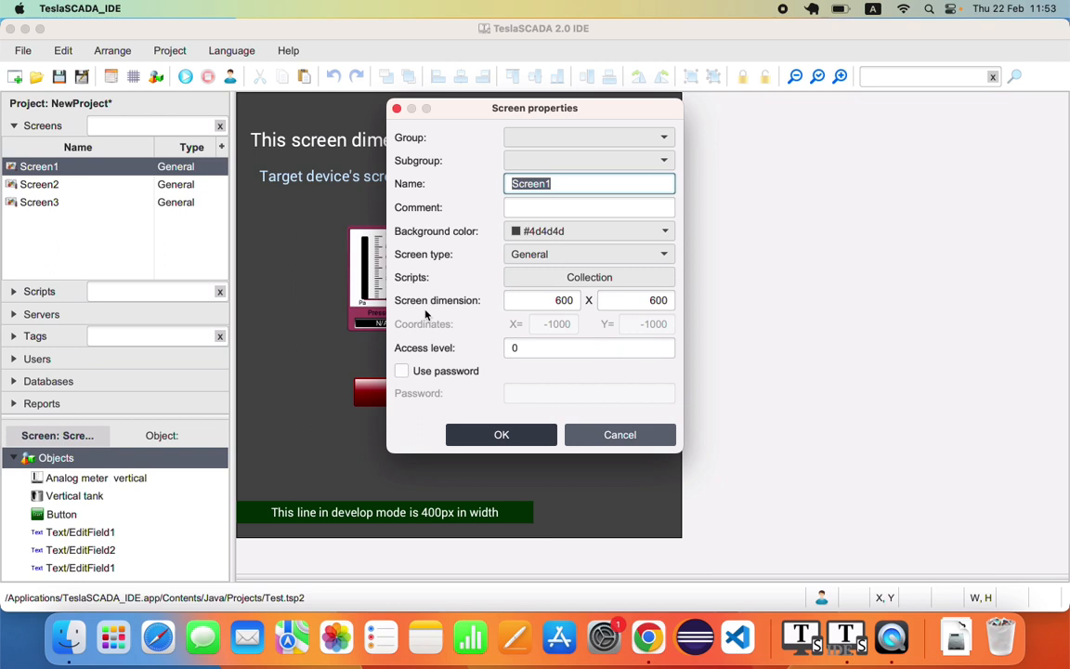
{"action": "double_click", "coordinate": [531, 296]}
{"action": "double_click", "coordinate": [668, 299]}
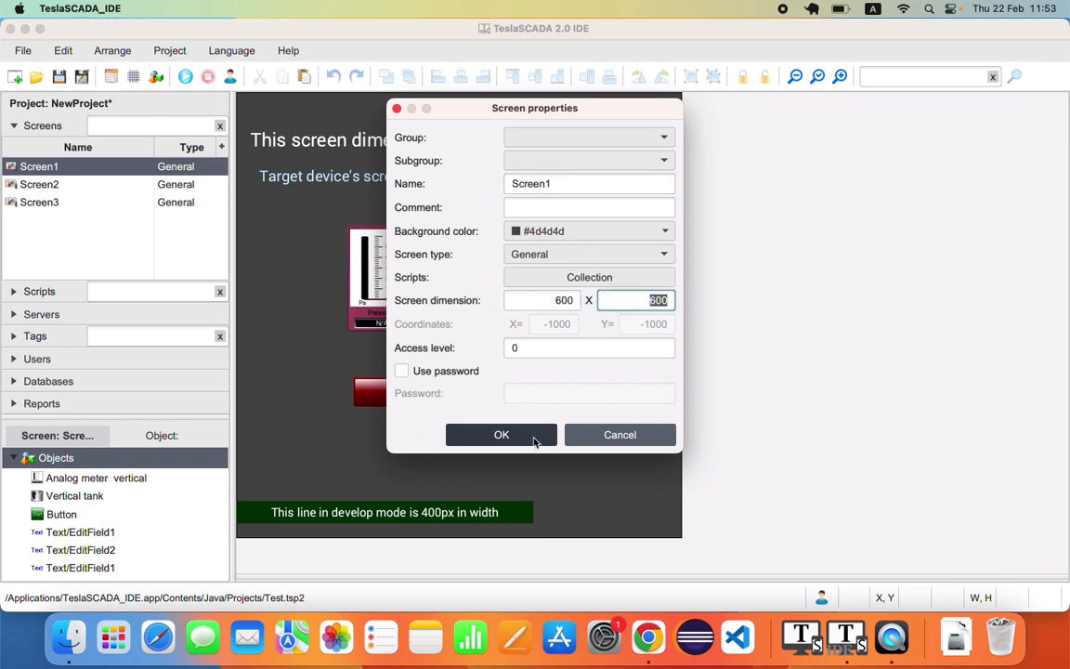
{"action": "left_click", "coordinate": [535, 437]}
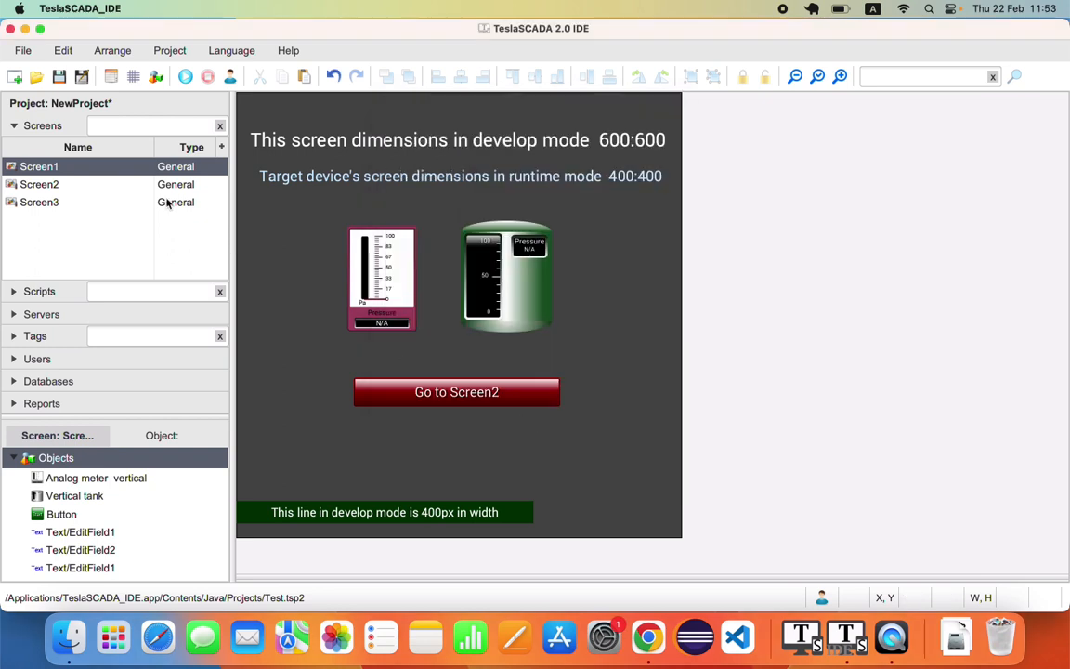
- Open Screen2 and check the screen dimension in its properties, accepting it as it is
{"action": "left_click", "coordinate": [41, 184]}
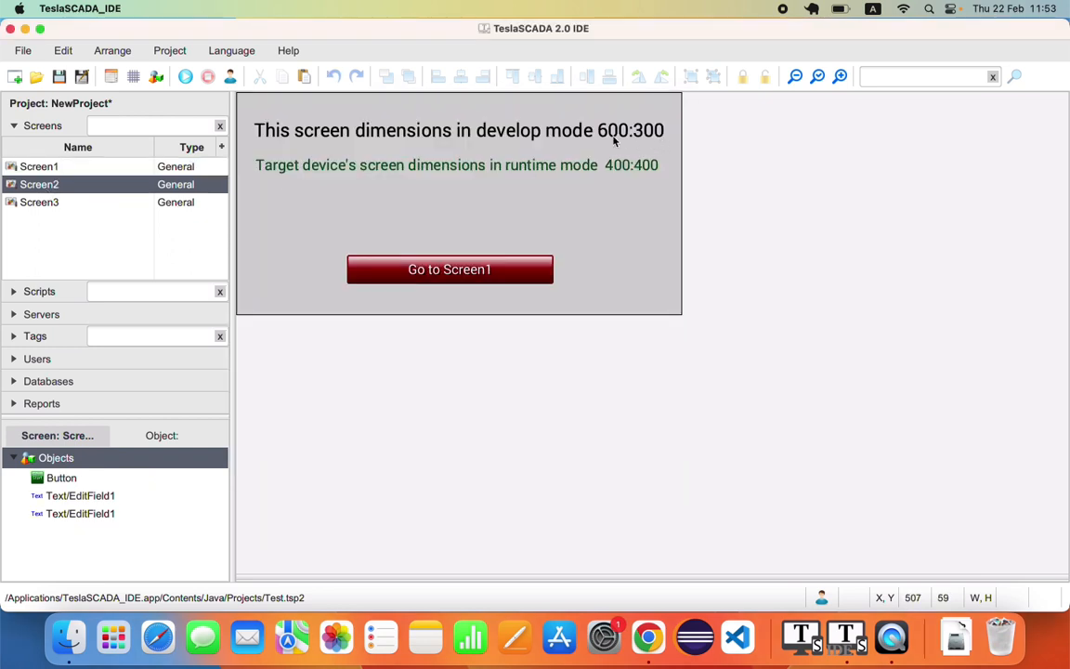
{"action": "right_click", "coordinate": [191, 191]}
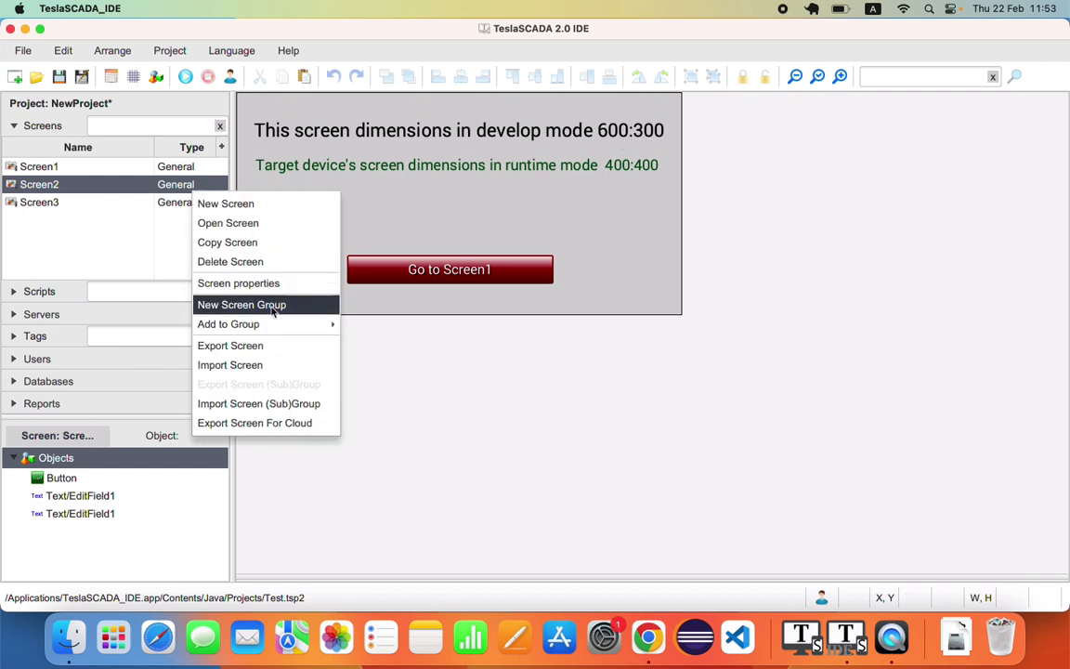
{"action": "left_click", "coordinate": [240, 283]}
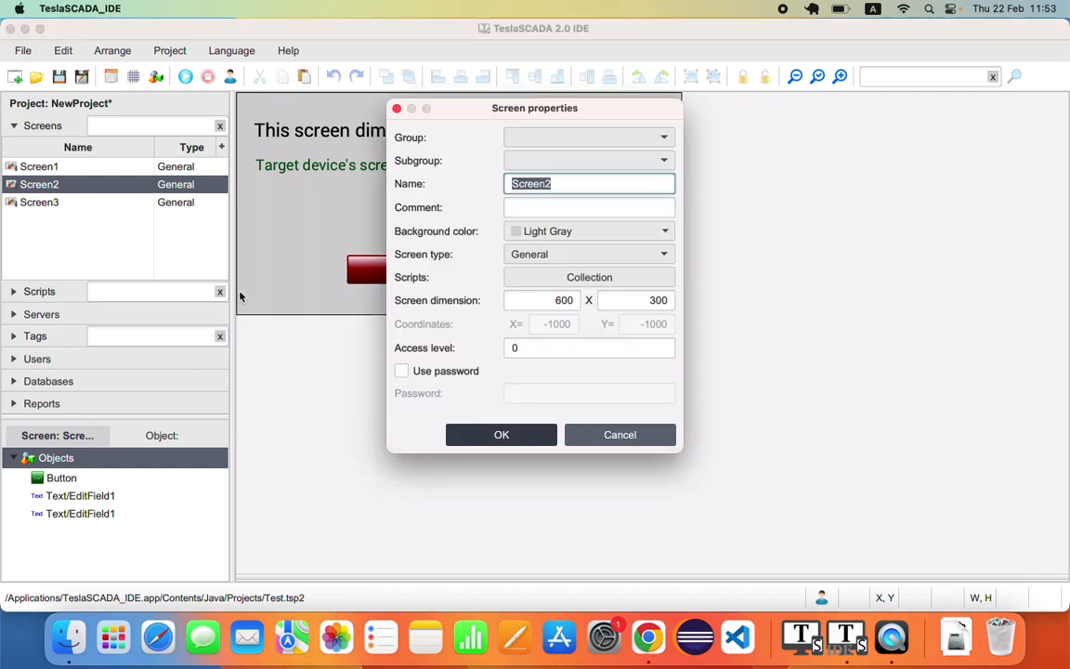
{"action": "left_click", "coordinate": [543, 434]}
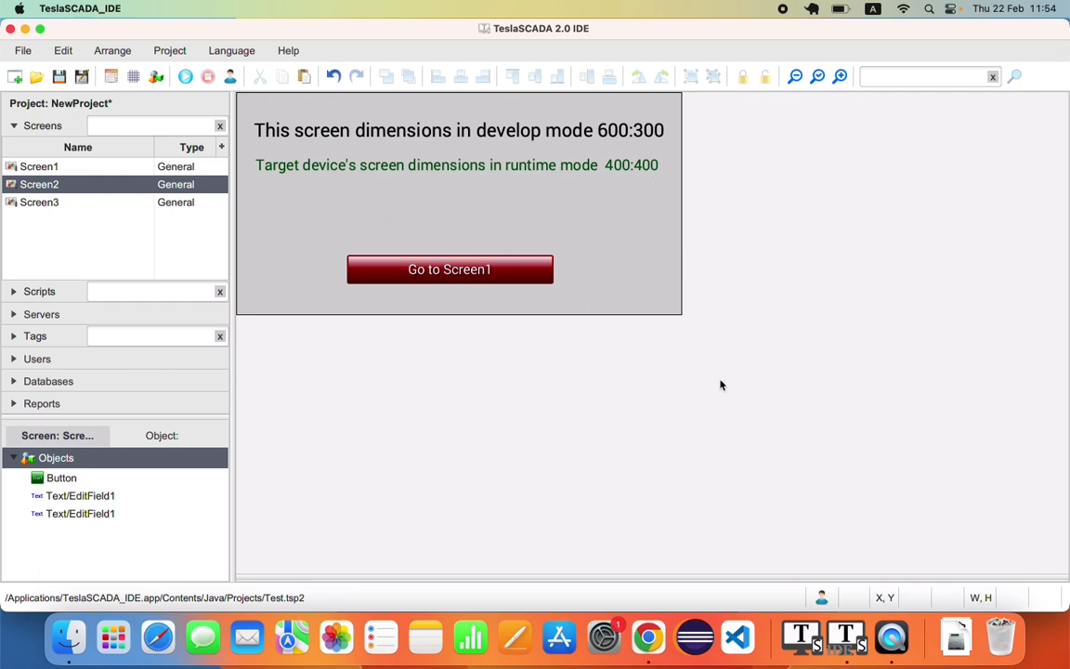
- View the project in TeslaSCADA2 Runtime, return to the IDE, and place its window with Screen1 open beside the Runtime screen
{"action": "left_click", "coordinate": [815, 634]}
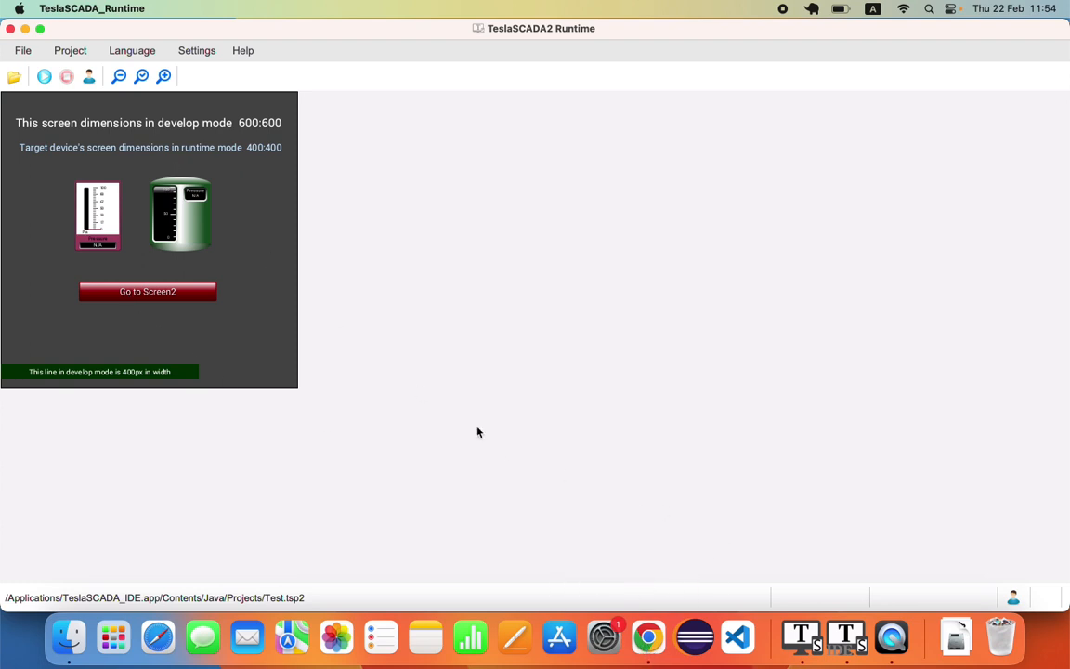
{"action": "left_click", "coordinate": [846, 635]}
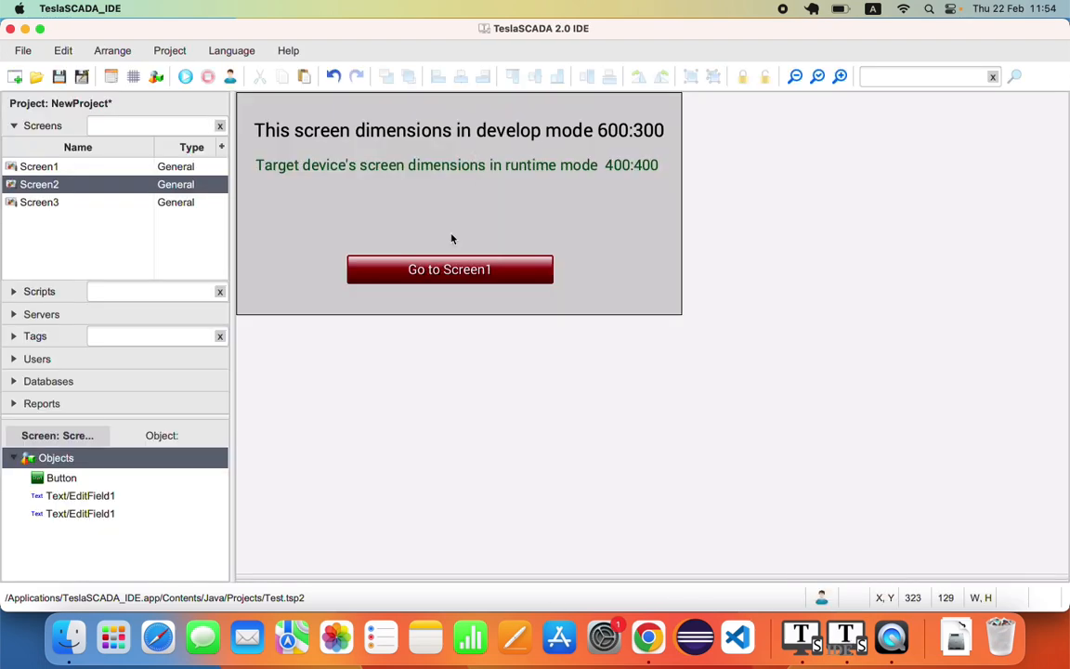
{"action": "left_click", "coordinate": [57, 164]}
{"action": "left_click_drag", "start_coordinate": [198, 28], "coordinate": [566, 28]}
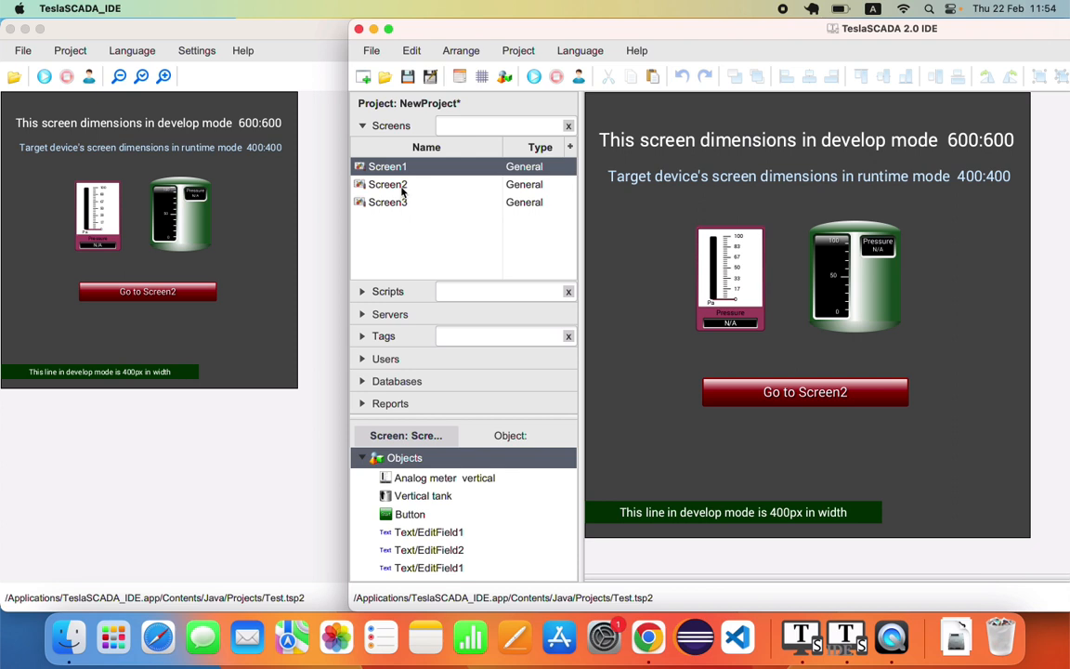
- Start the project in TeslaSCADA2 Runtime, go to Screen2 there, and open Screen2 in the IDE for comparison
{"action": "left_click", "coordinate": [38, 67]}
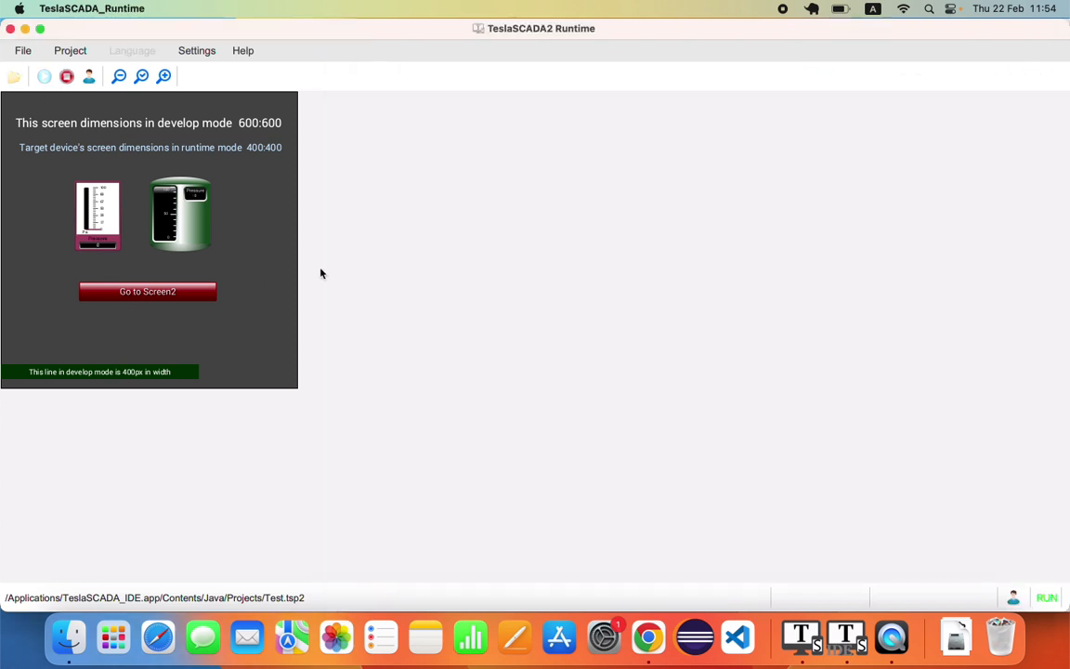
{"action": "left_click", "coordinate": [208, 292]}
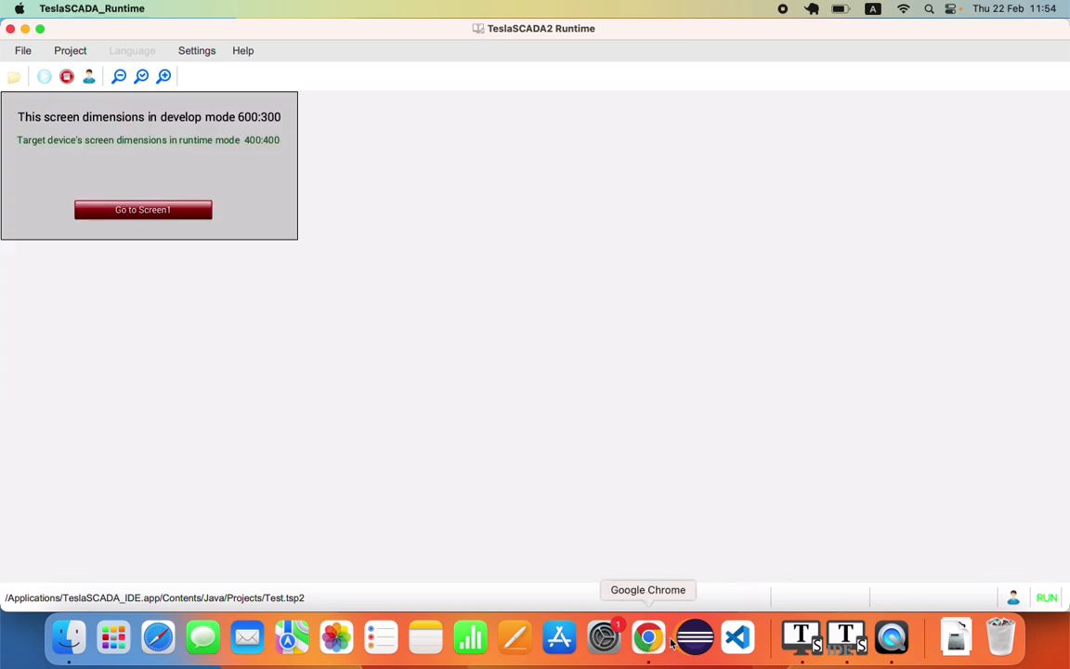
{"action": "left_click", "coordinate": [845, 637]}
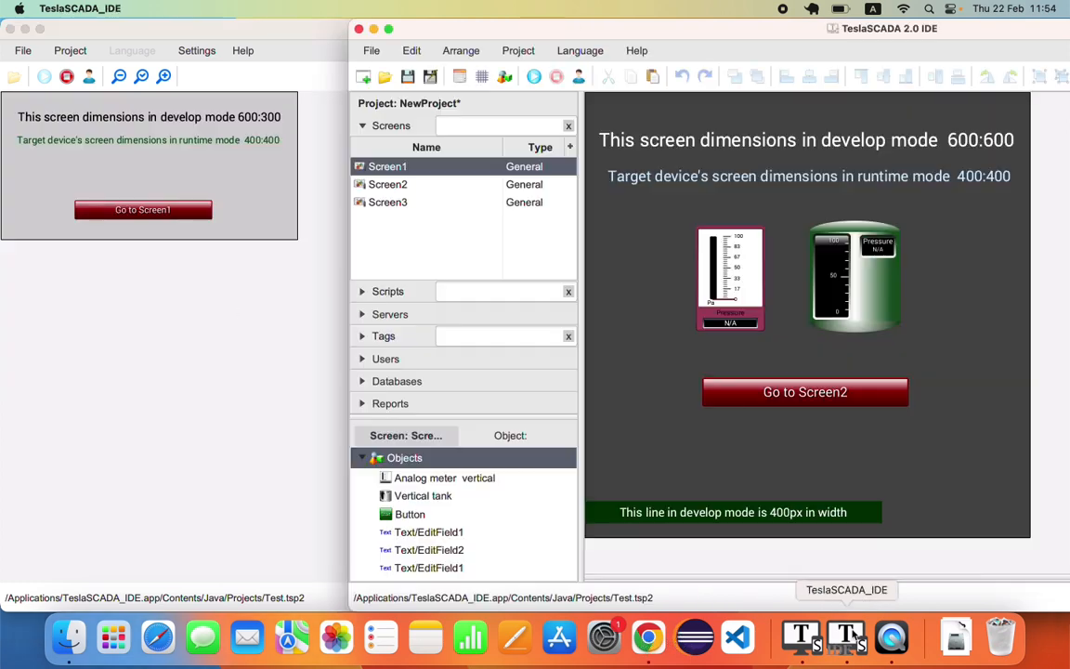
{"action": "left_click", "coordinate": [399, 184]}
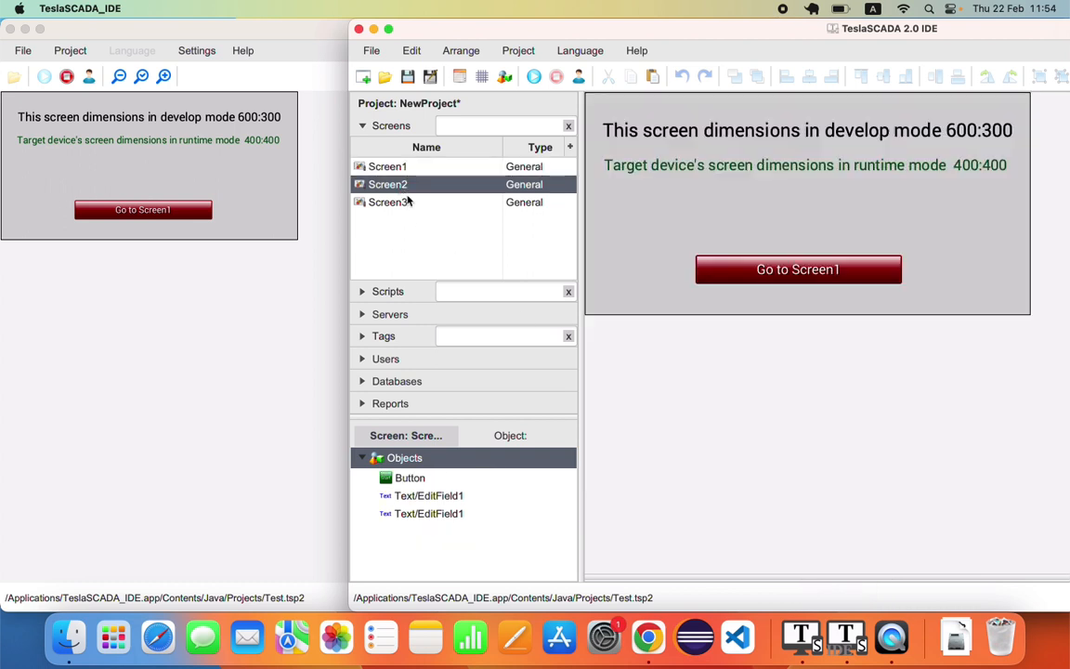